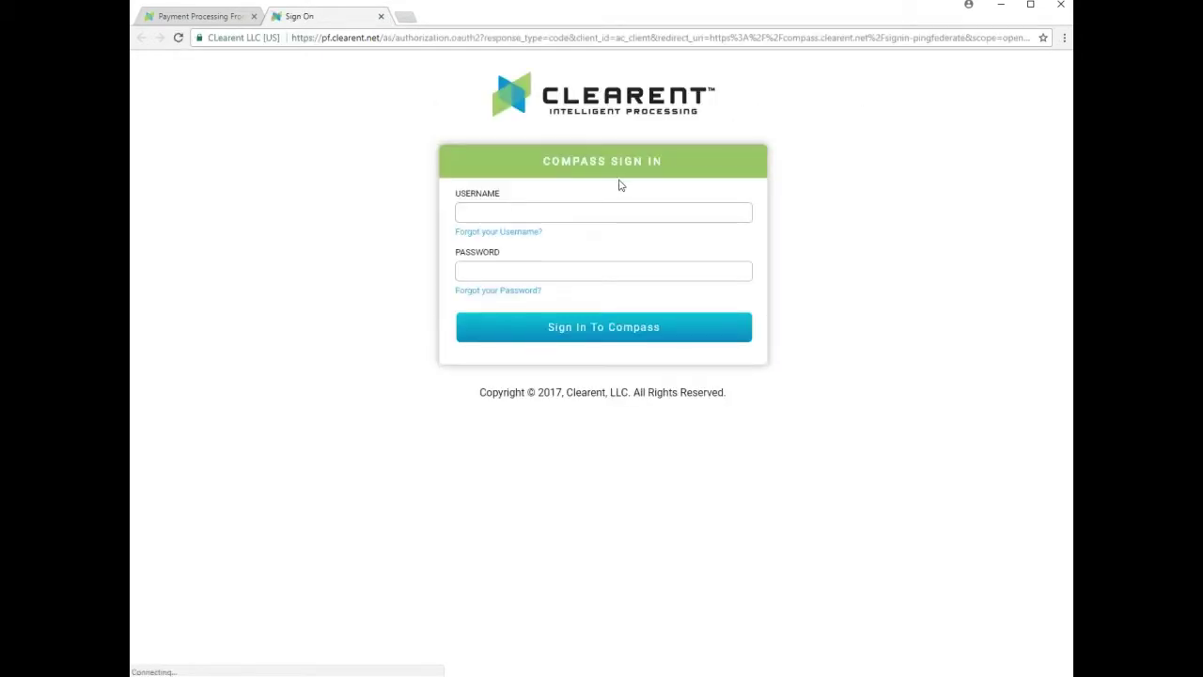
- Enter the username and password and submit the Compass sign-in
left_click(536, 215)
type("br")
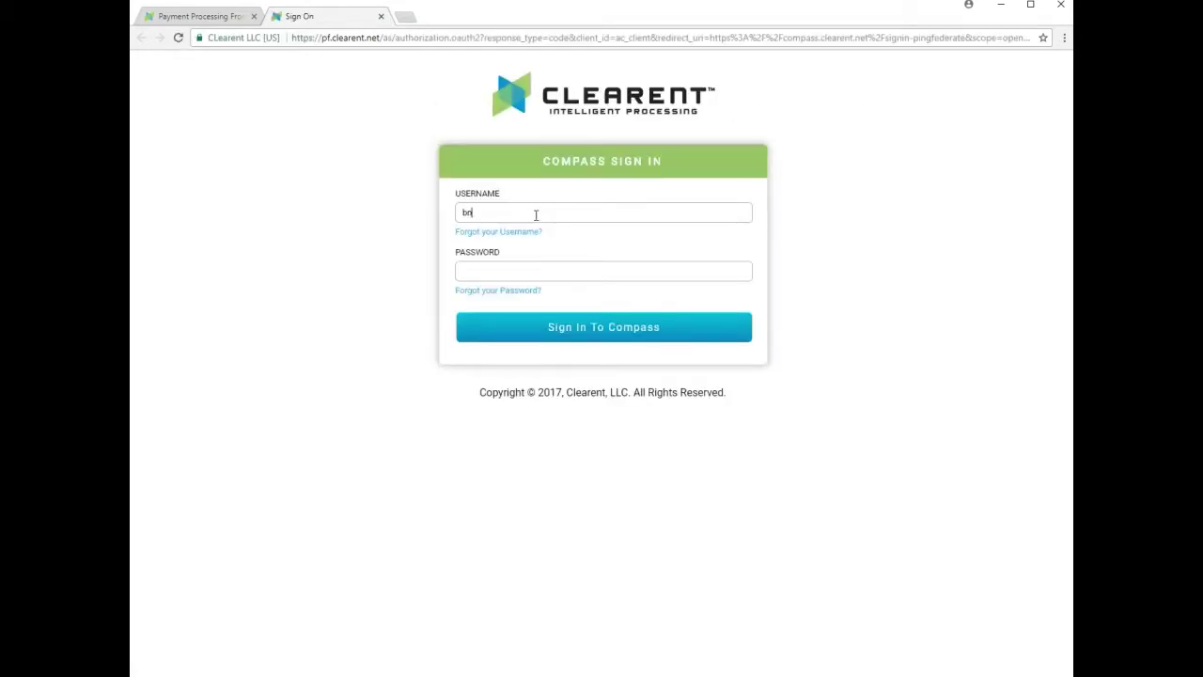
type("ash")
type("***")
left_click(565, 329)
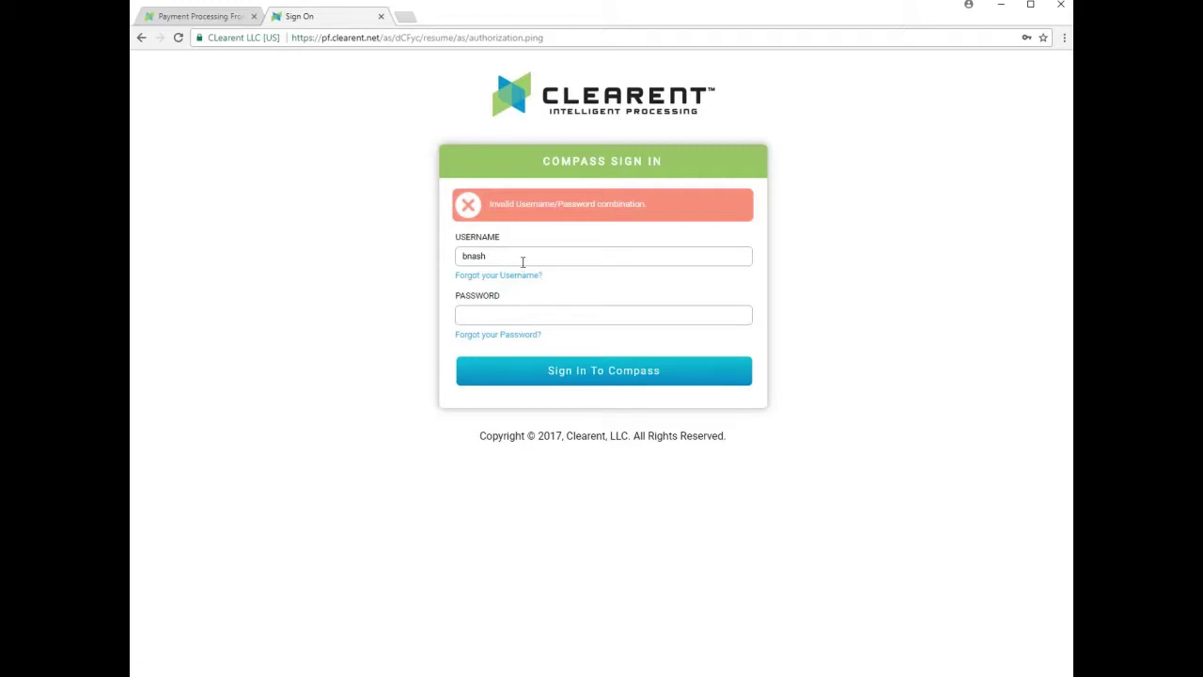
- Replace the rejected username with the corrected one and sign in again
left_click_drag(523, 257, 445, 259)
type("Nash•••")
key("Return")
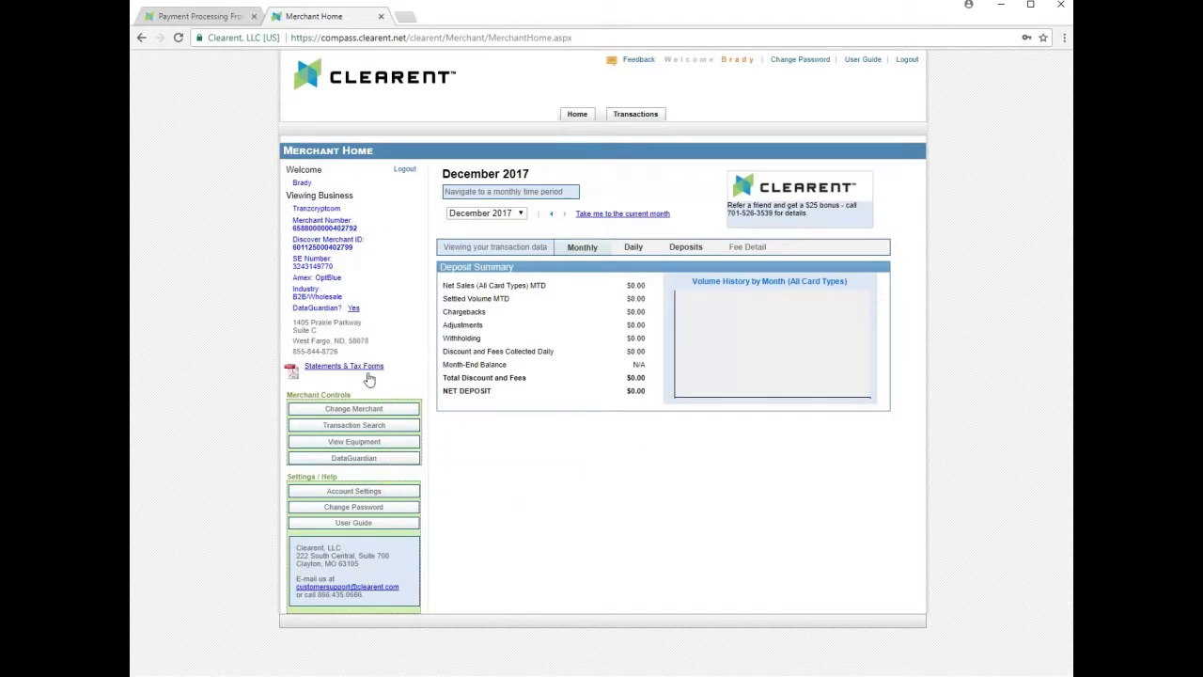
- Go to the DataGuardian PCI Compliance portal from Merchant Controls on Merchant Home
left_click(366, 459)
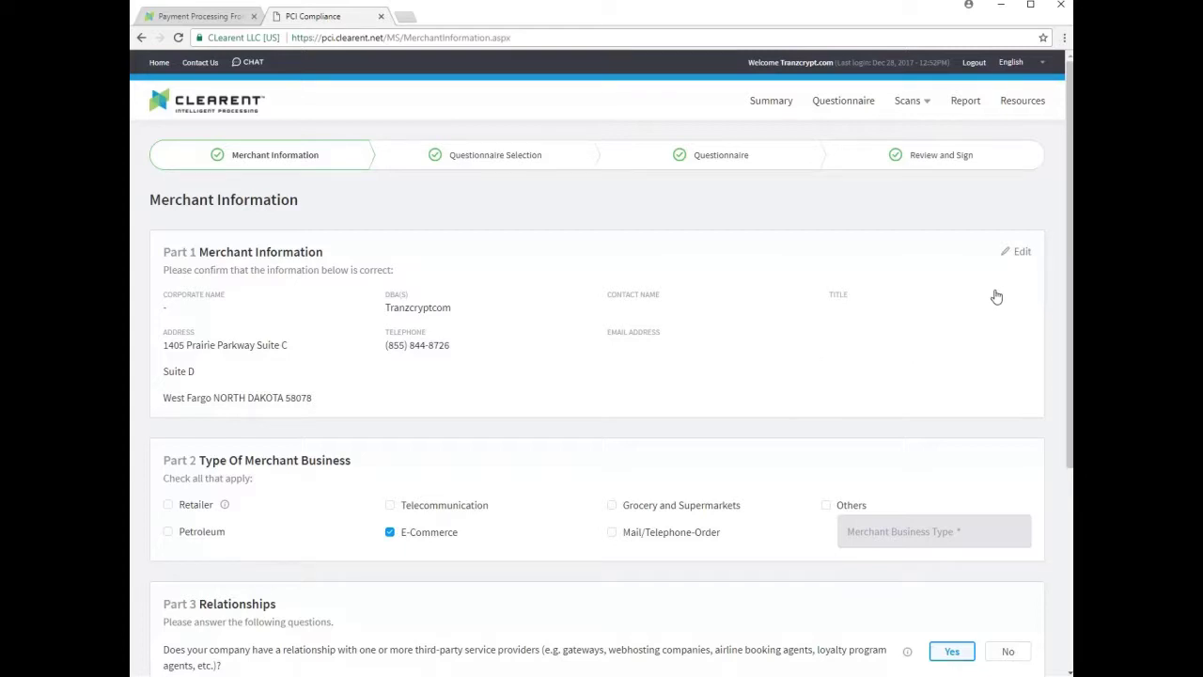
- Edit the Part 1 merchant information, enter 'Tranzcrypt LLC' as Corporate Name, and save
left_click(1012, 250)
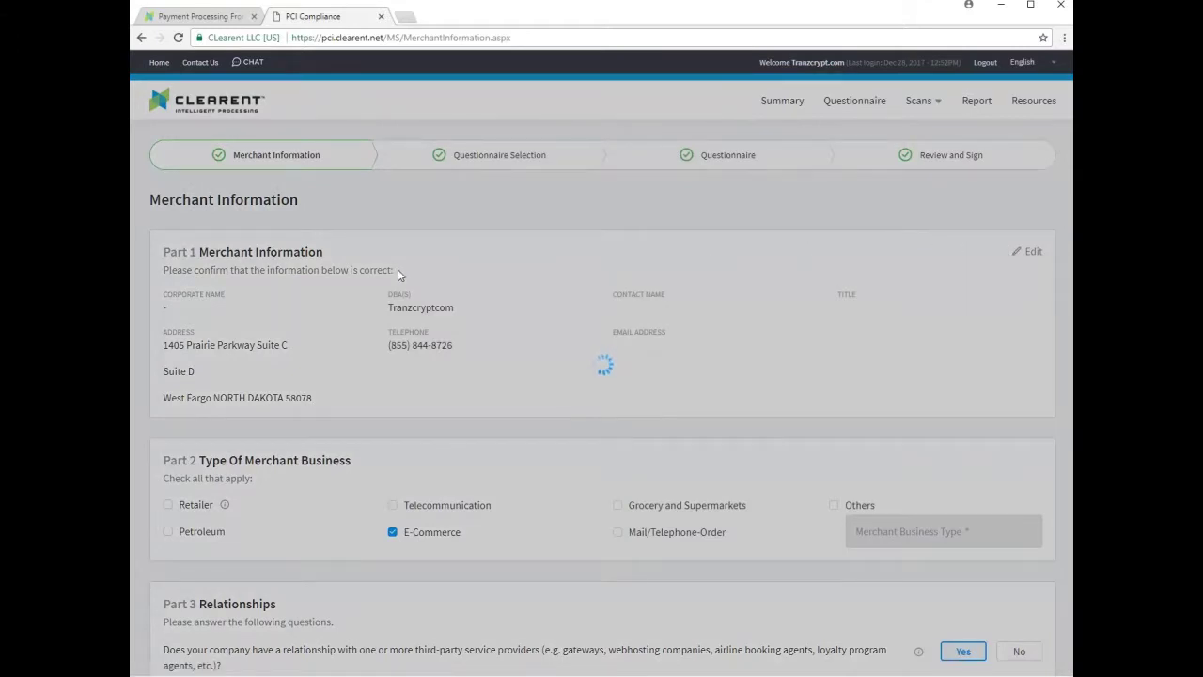
left_click(401, 243)
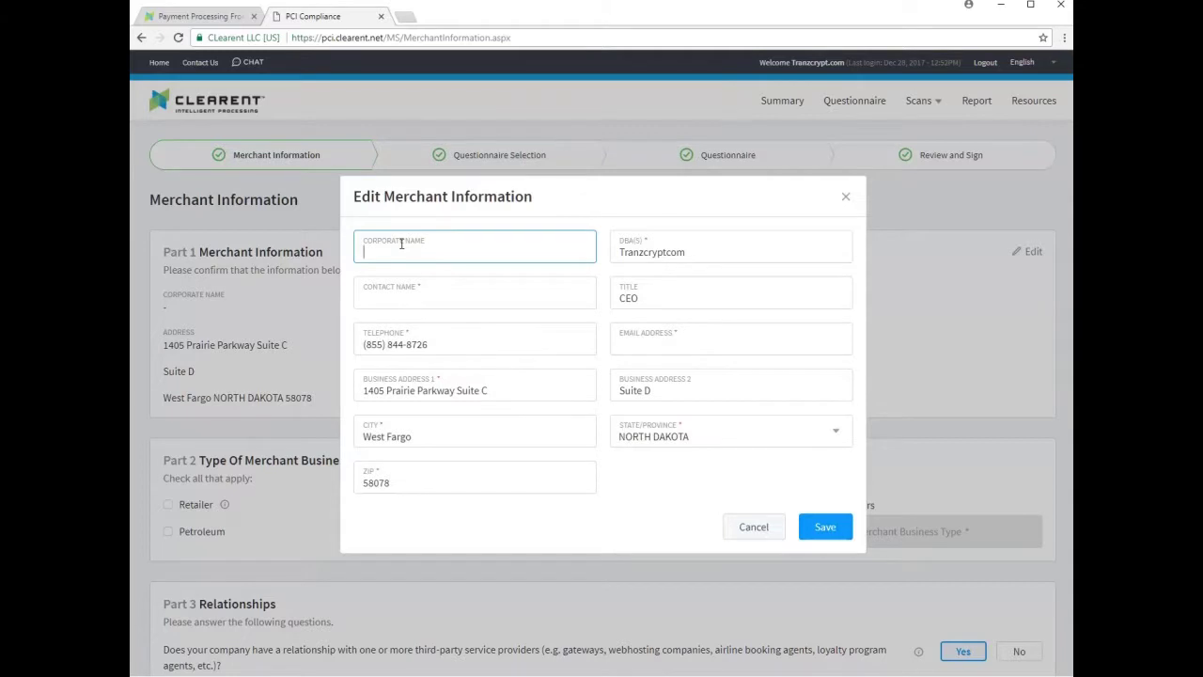
type("Tranzcrypt LLC")
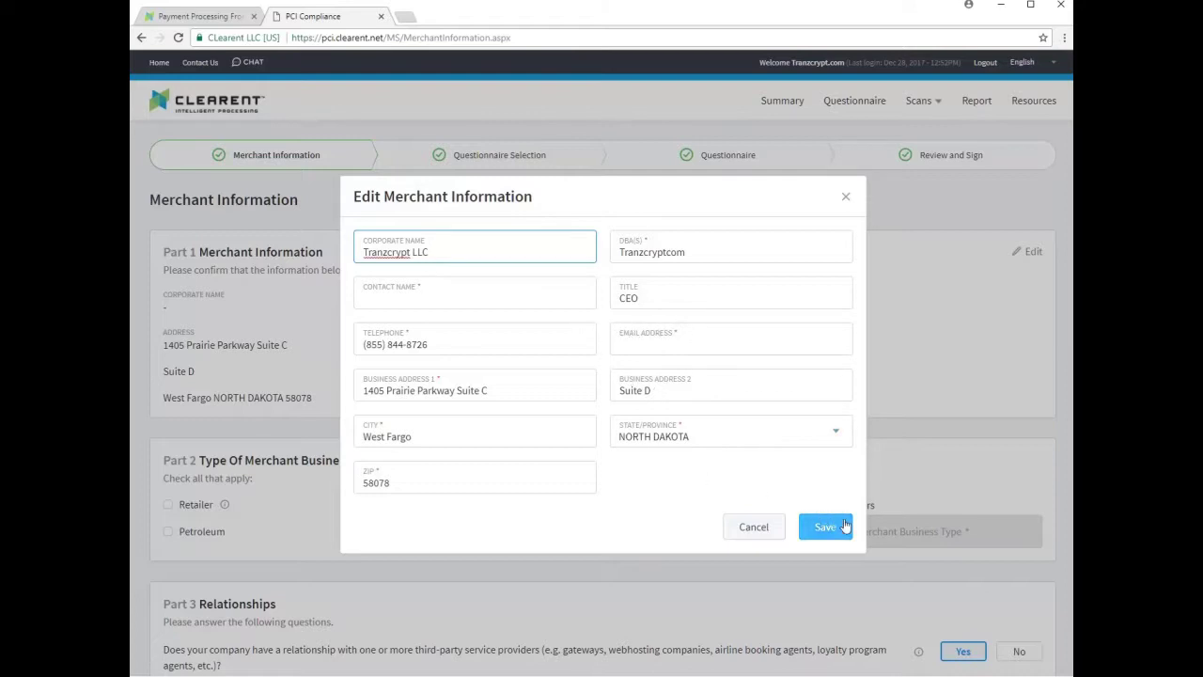
left_click(841, 526)
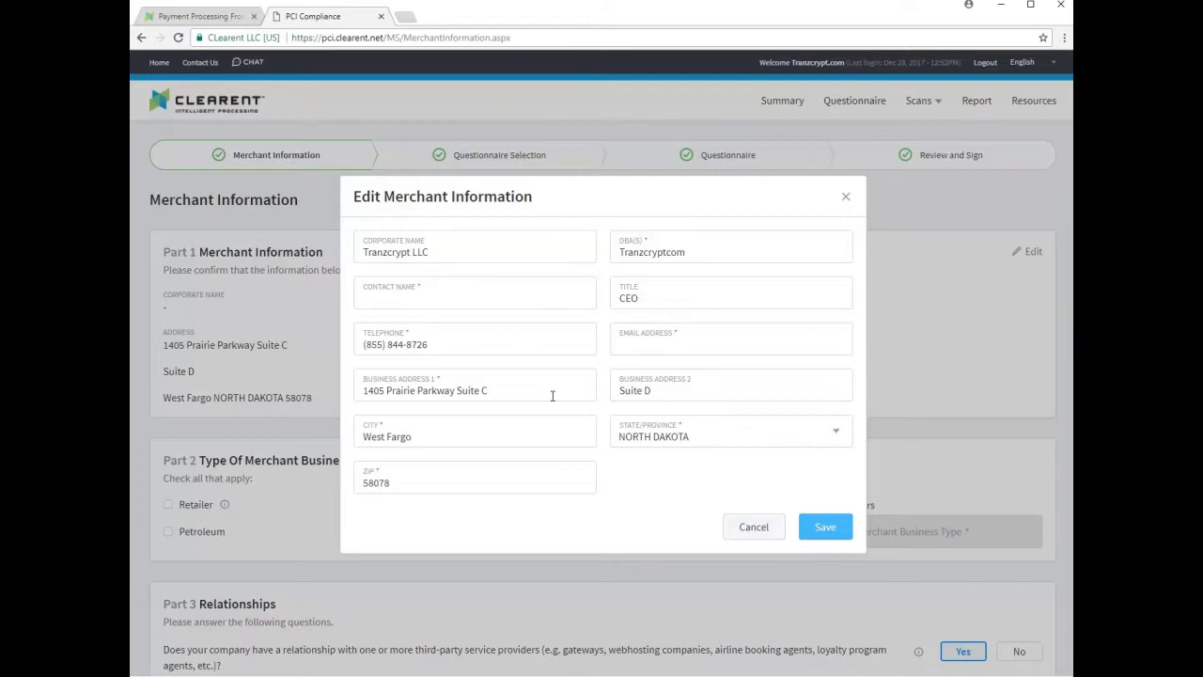
- Close the editor and change the business type from E-Commerce to Others: 'IT Services'
left_click(819, 532)
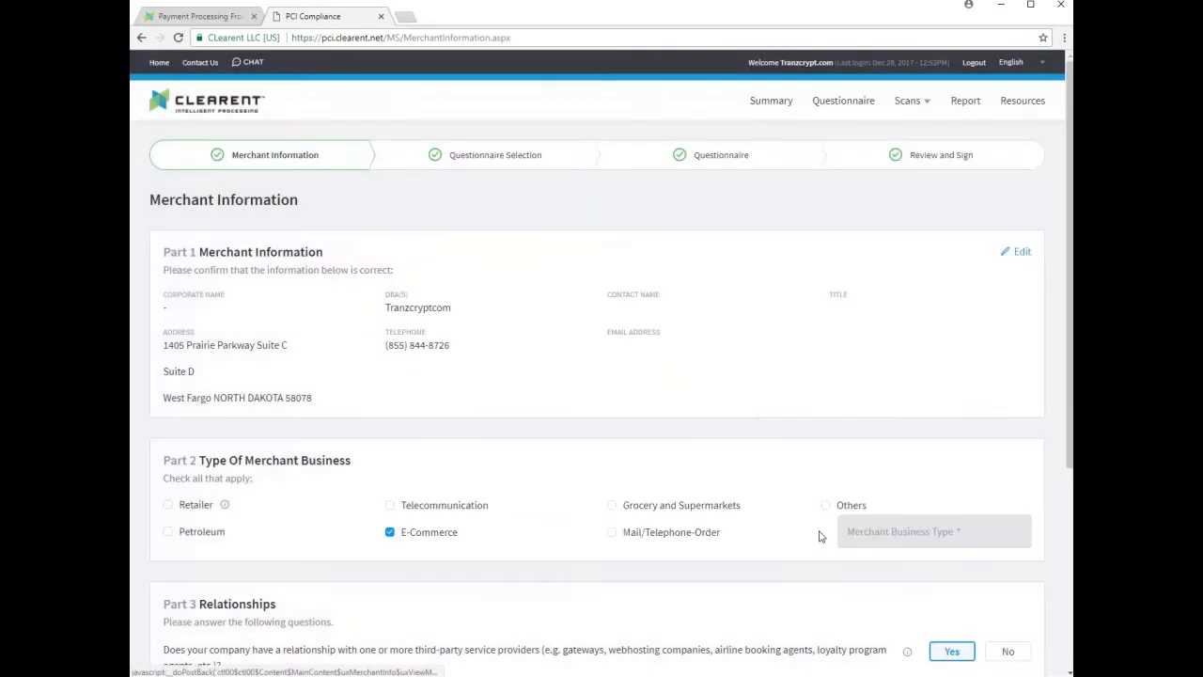
scroll(433, 376, "down", 1)
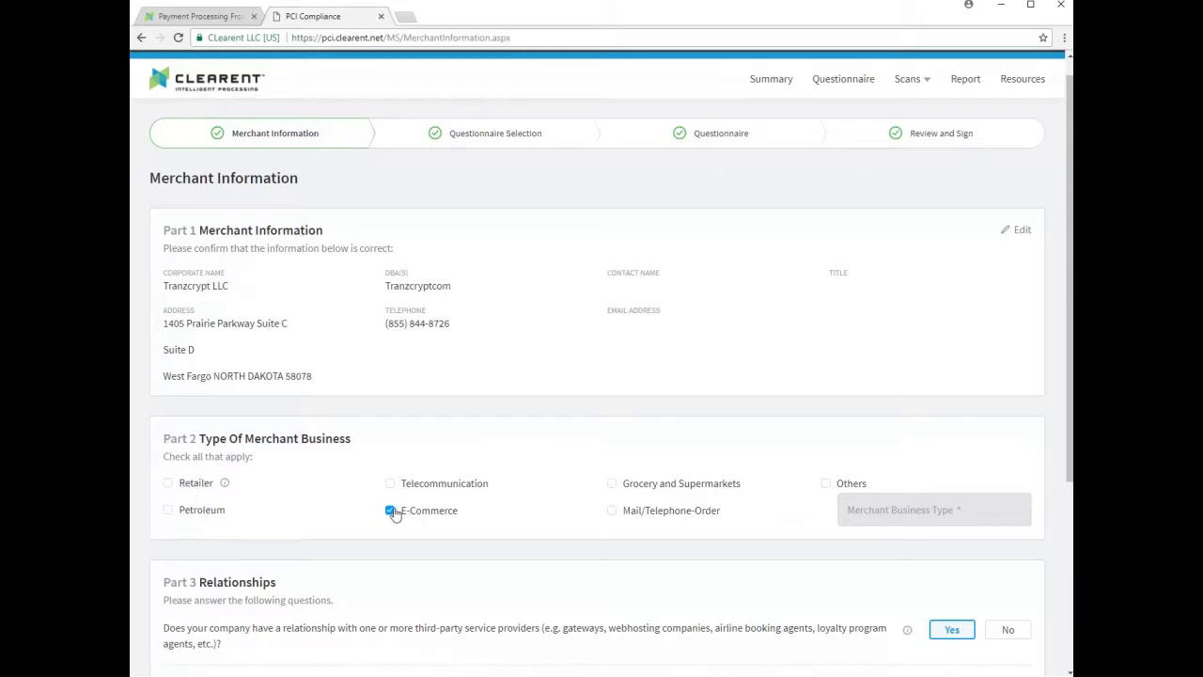
left_click(826, 484)
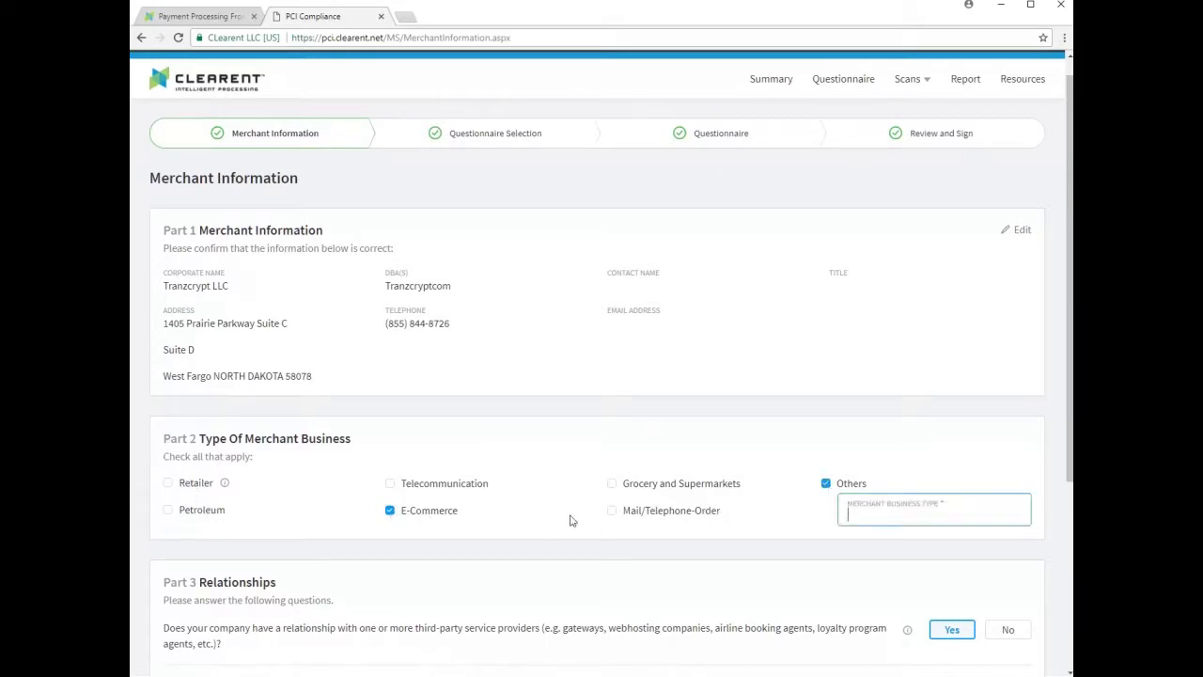
left_click(392, 510)
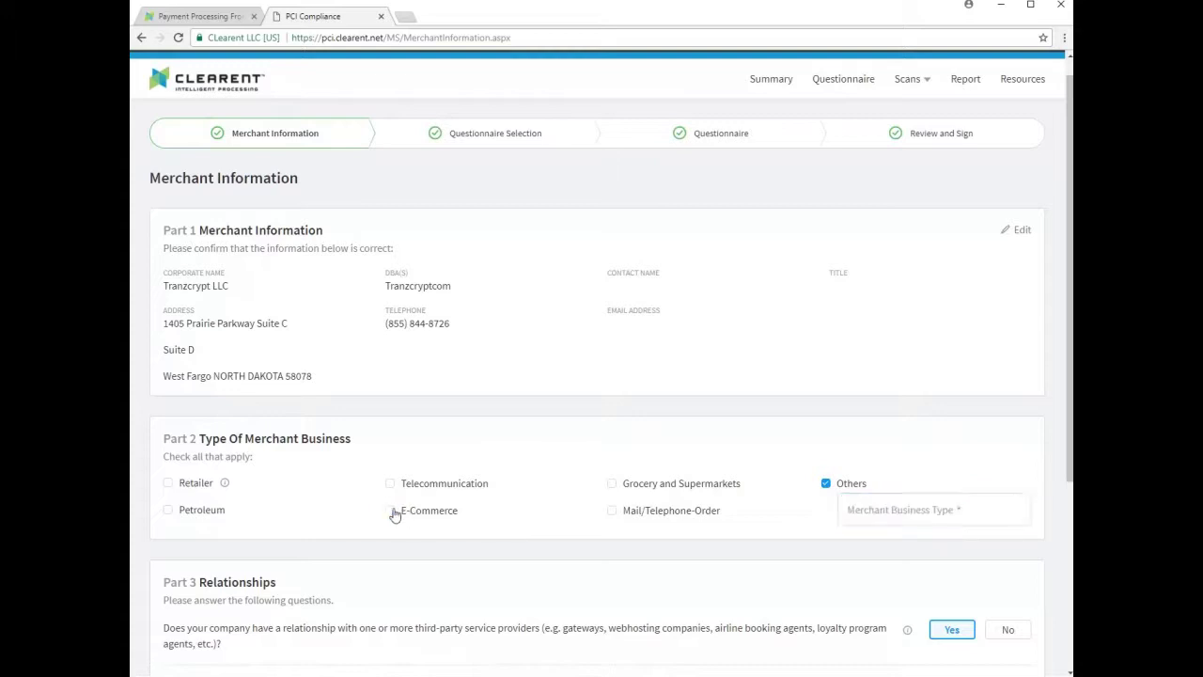
left_click(851, 509)
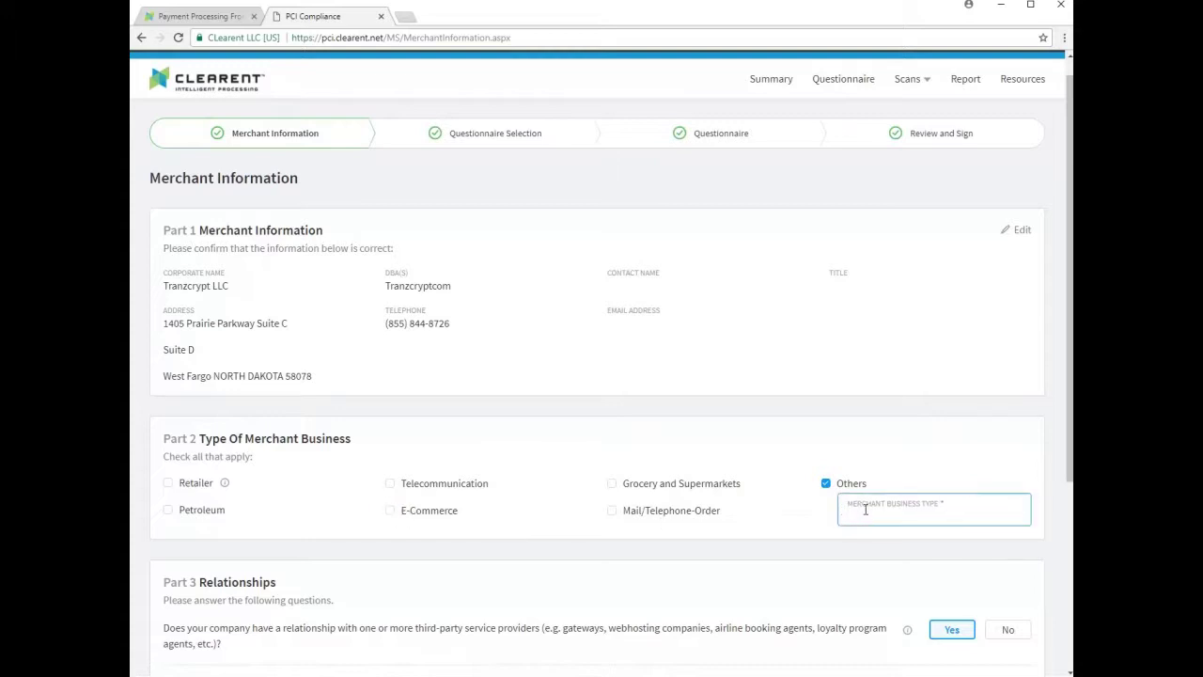
type("IT Services")
- Answer No to having more than one acquirer
scroll(760, 505, "down", 1)
scroll(762, 508, "down", 1)
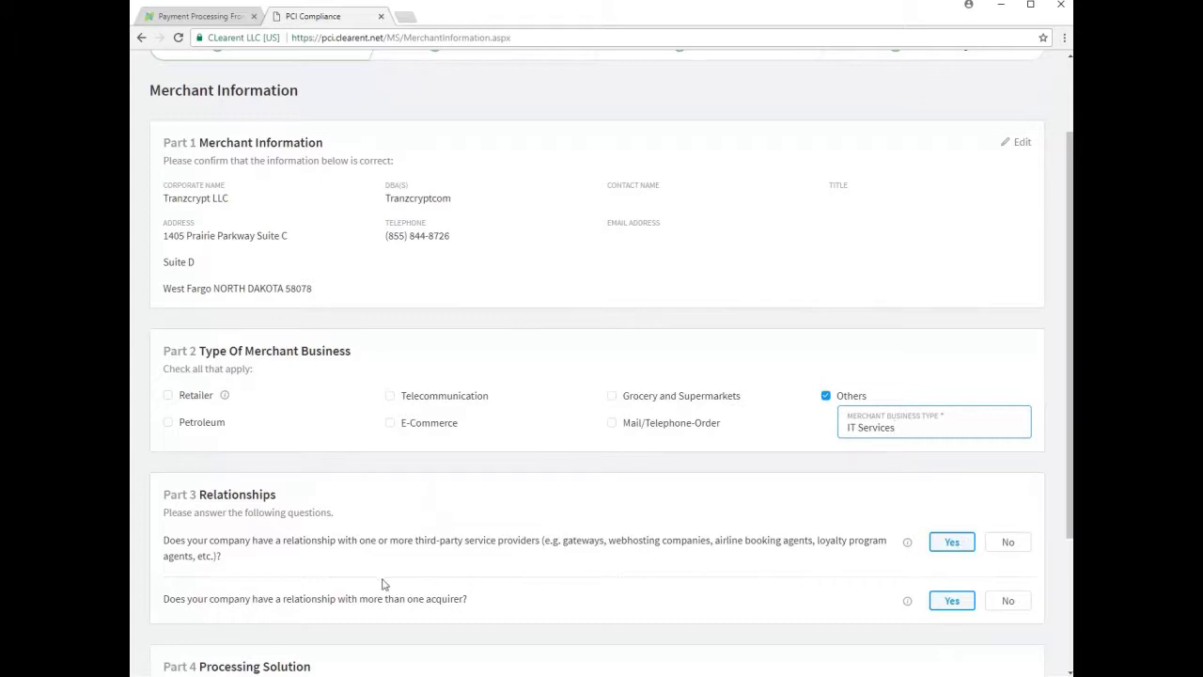
mouse_move(908, 602)
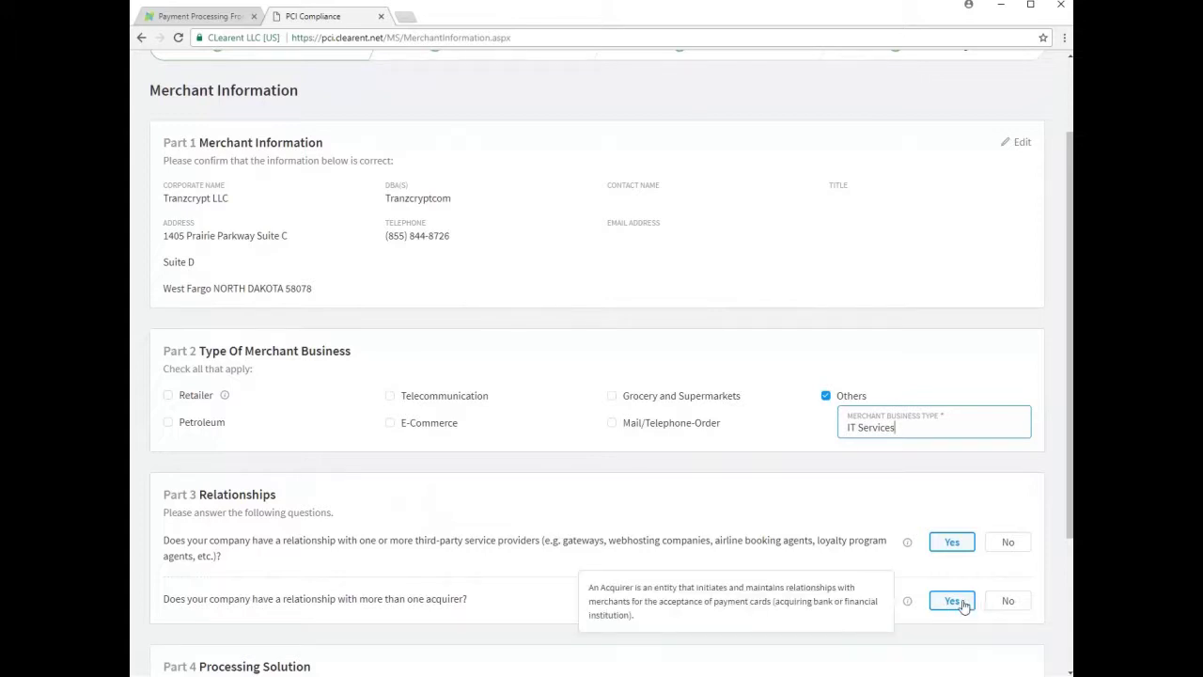
left_click(1015, 601)
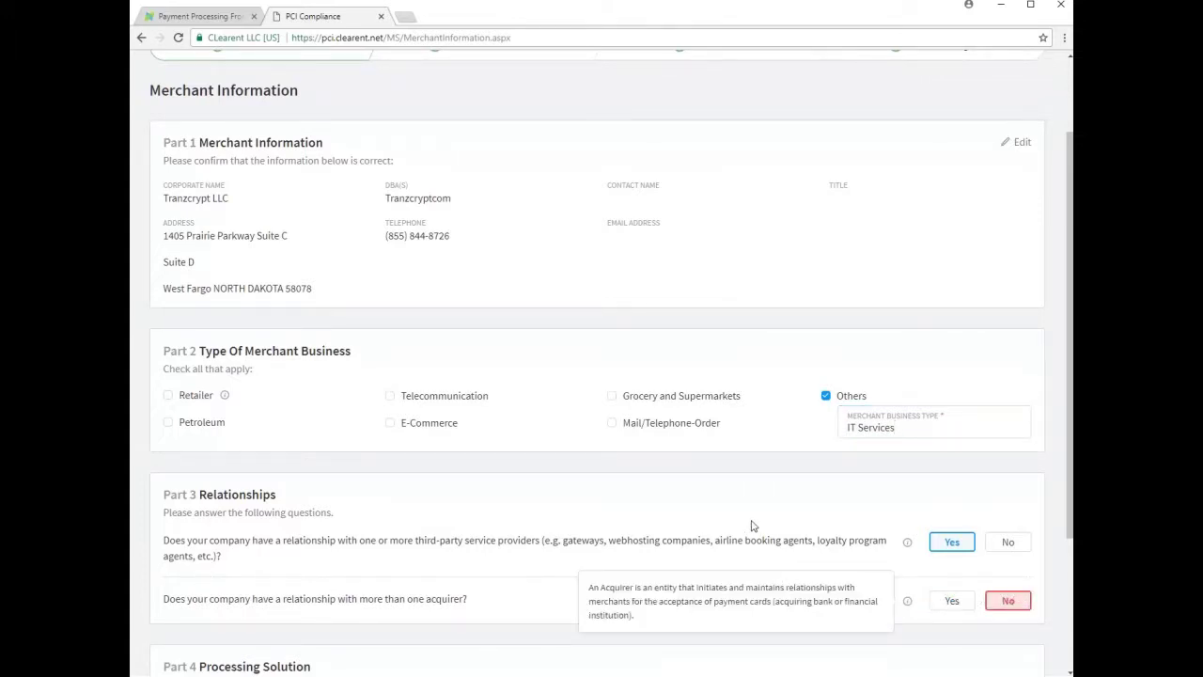
scroll(752, 527, "down", 2)
- Choose Standalone Computer as the Part 4 processing solution
scroll(507, 502, "down", 3)
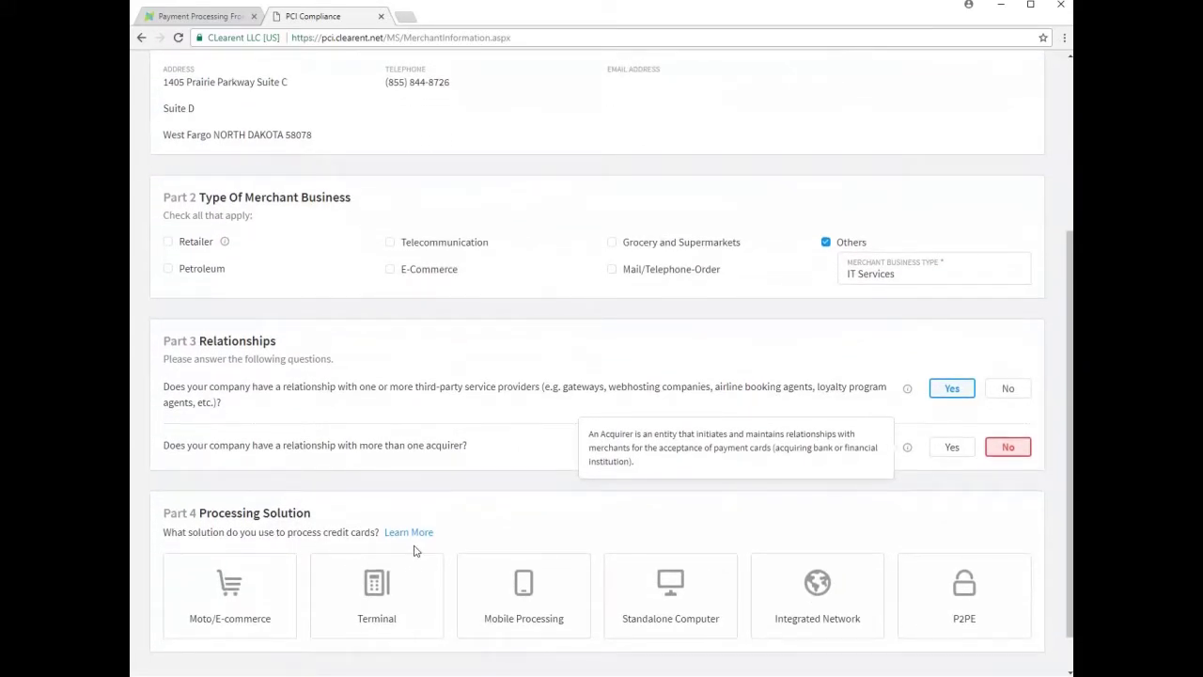
left_click(430, 607)
left_click(667, 632)
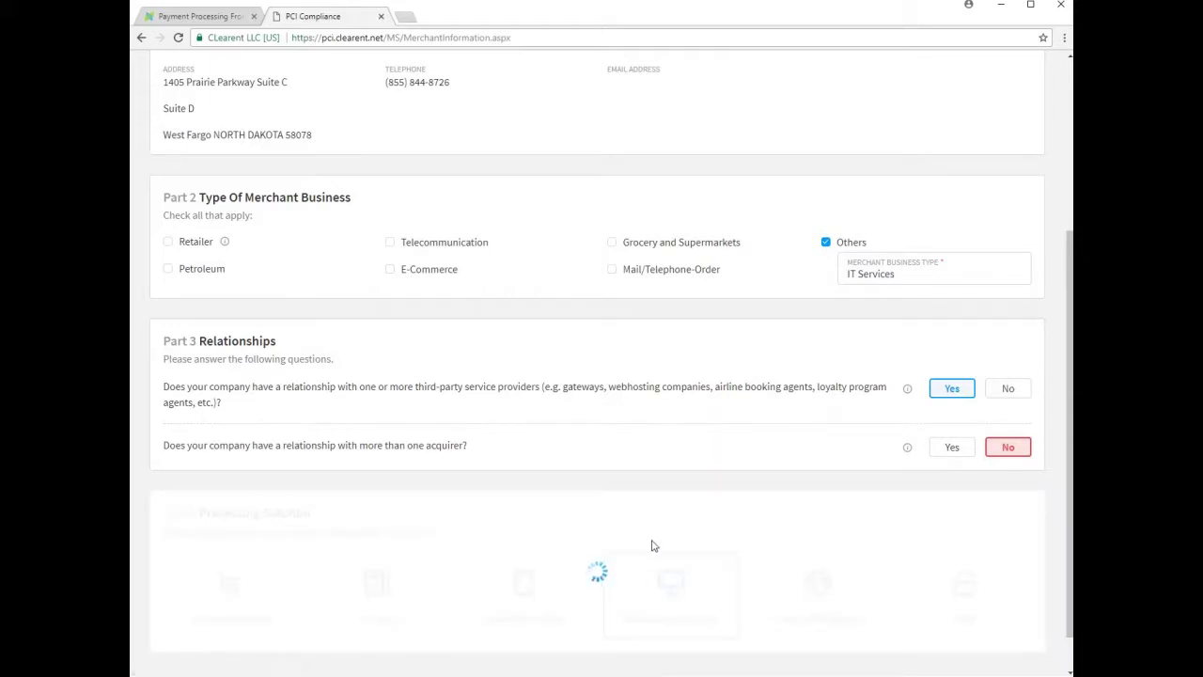
scroll(634, 505, "down", 1)
scroll(633, 505, "down", 1)
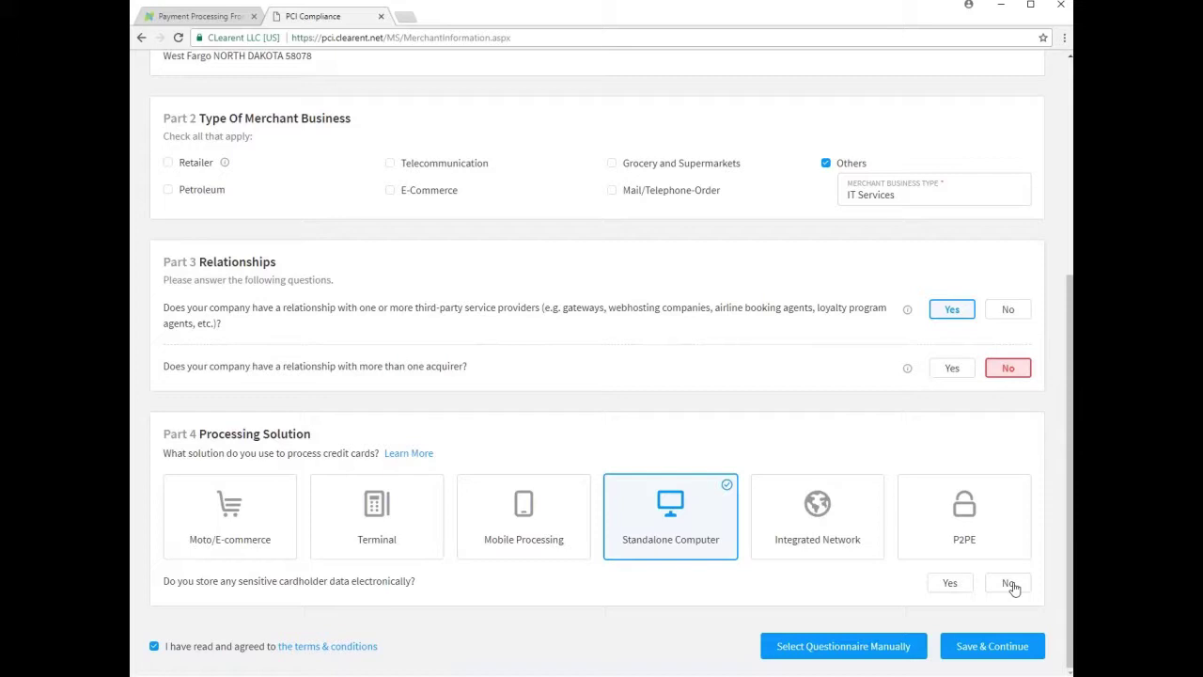
- Answer No to stored cardholder data and EMV chip cards, Yes to virtual-terminal-only processing
left_click(1009, 583)
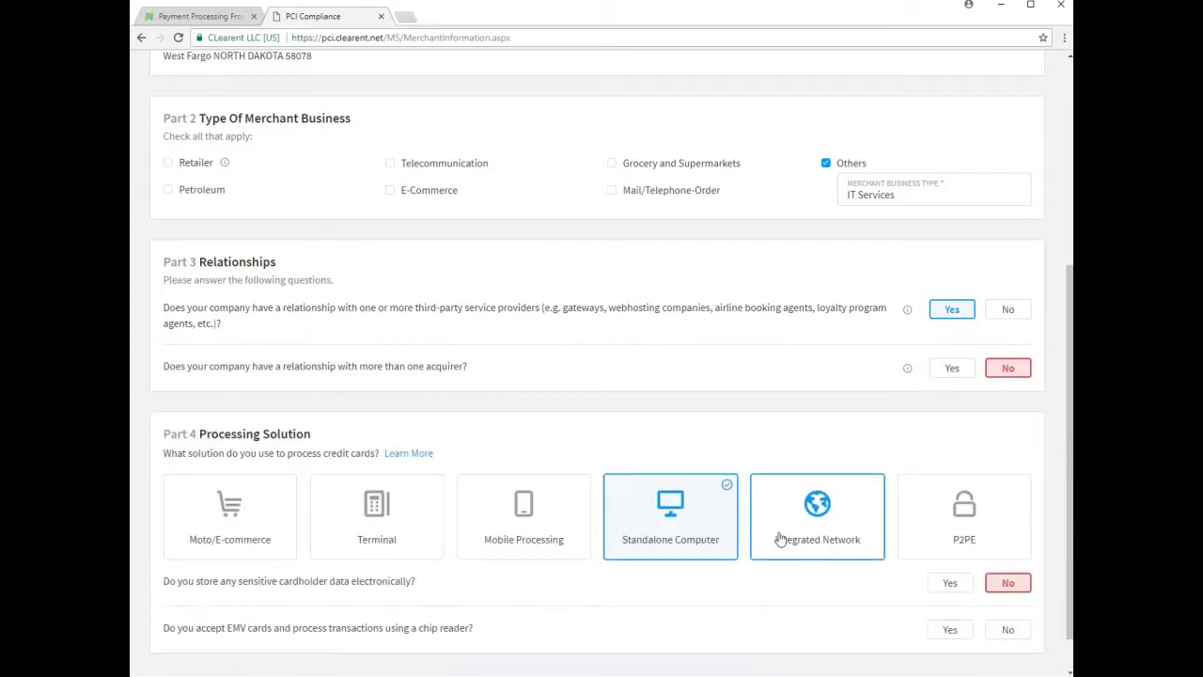
scroll(778, 536, "down", 1)
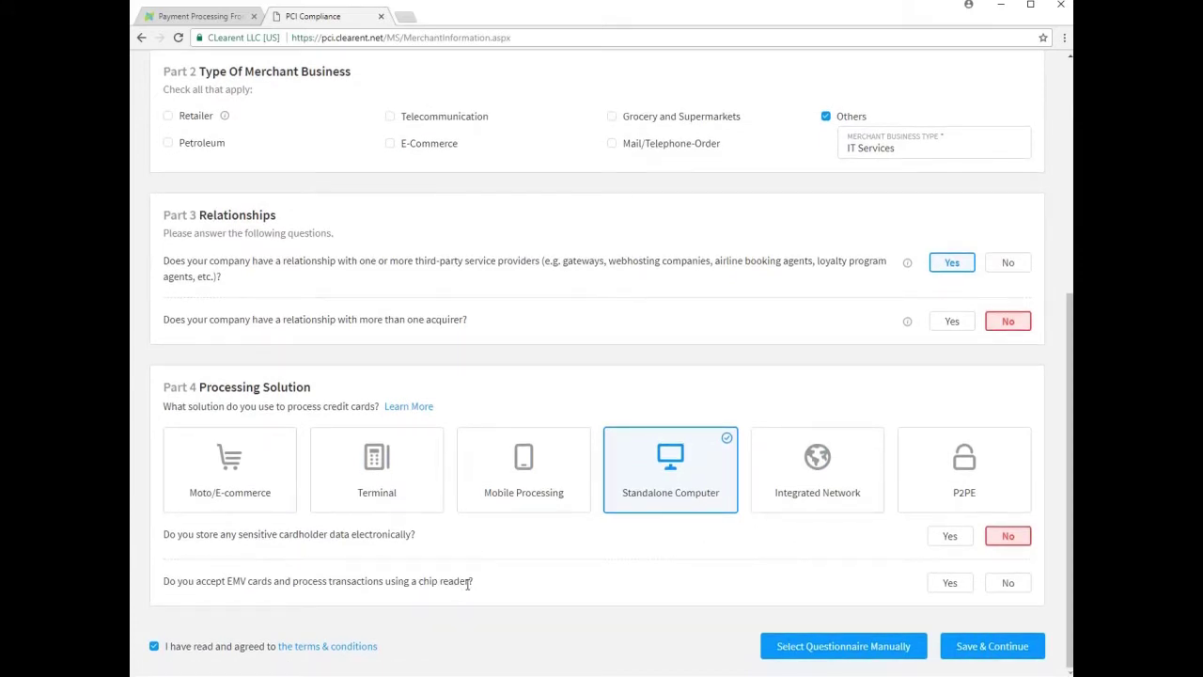
left_click(1012, 587)
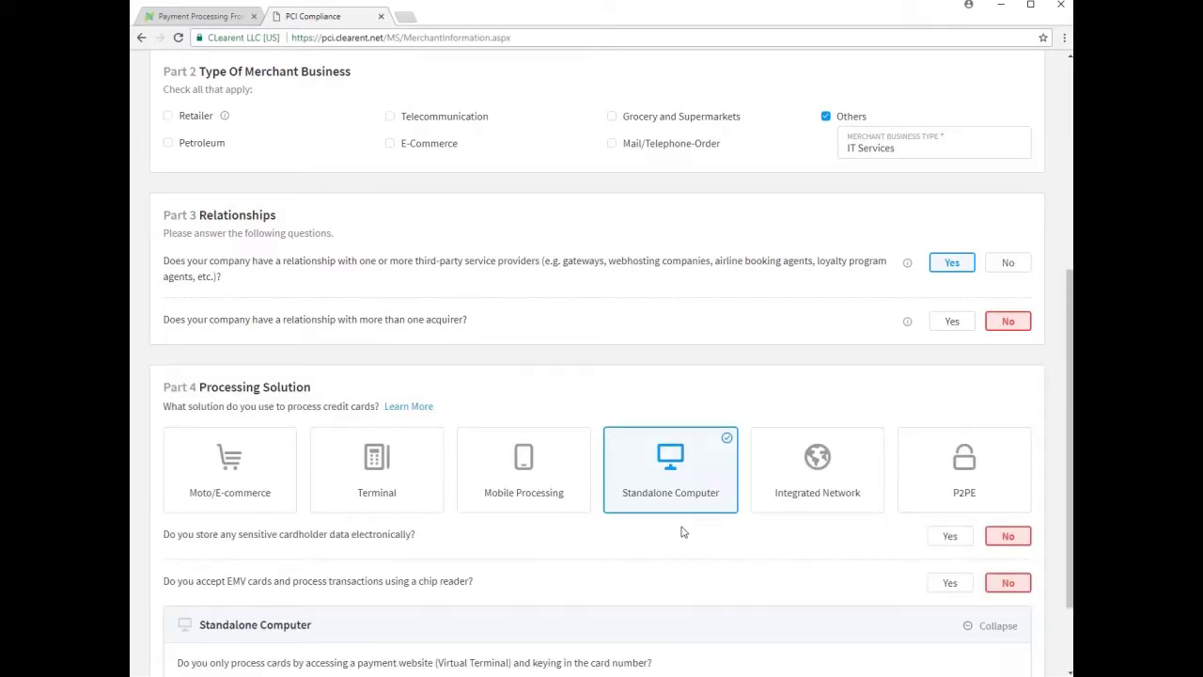
scroll(680, 529, "down", 1)
scroll(681, 527, "down", 2)
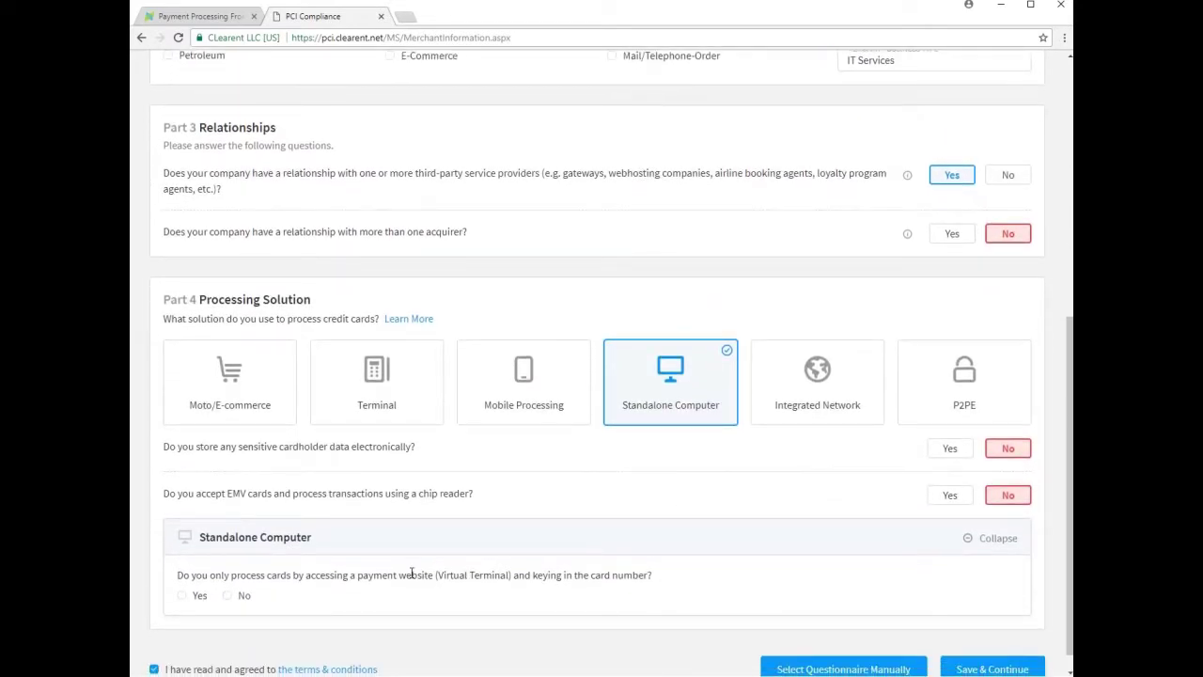
left_click(181, 596)
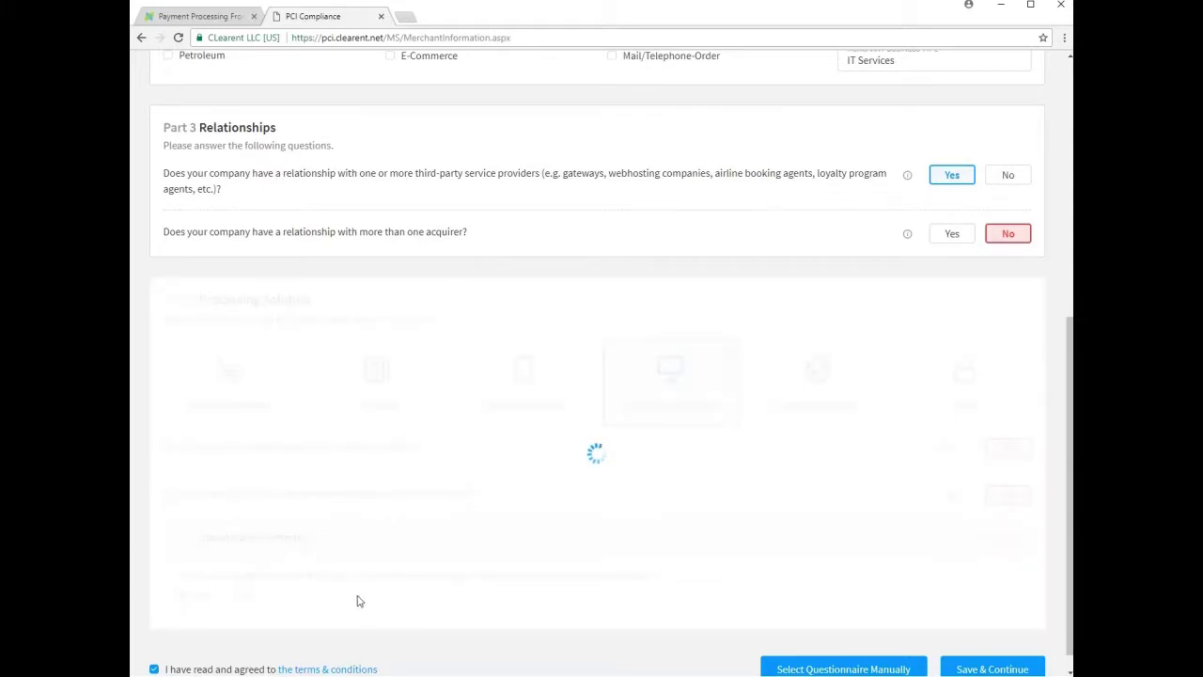
- Select Network Merchants, Inc. as the virtual service provider
scroll(375, 584, "down", 1)
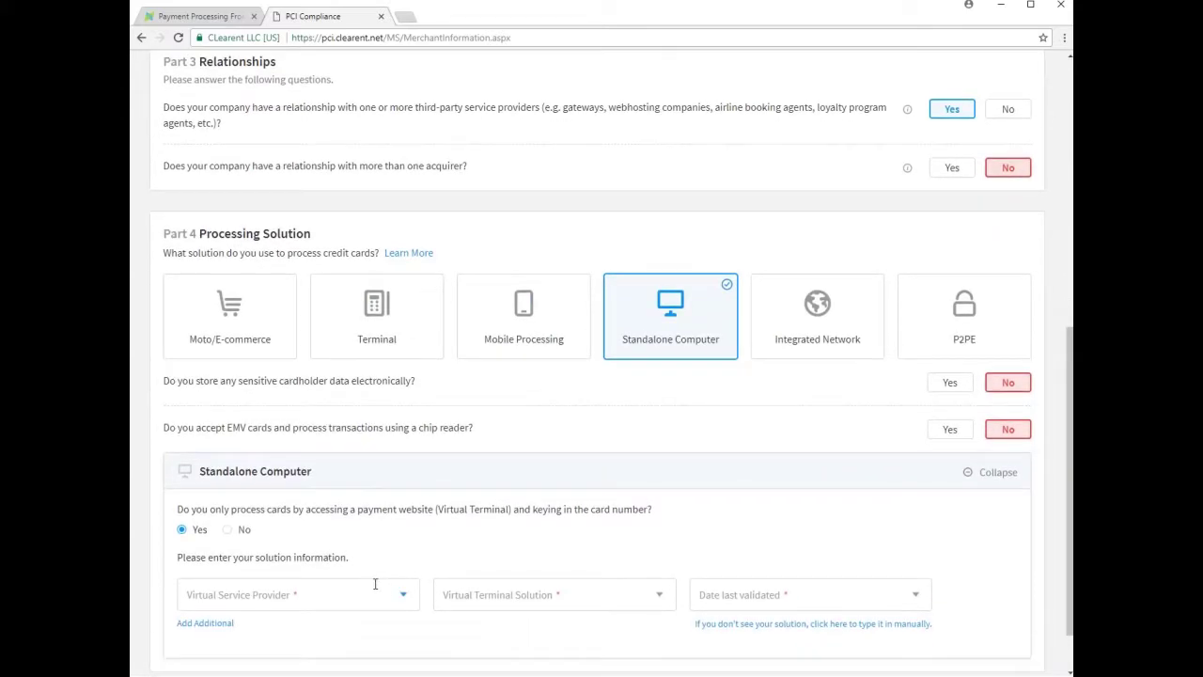
left_click(226, 598)
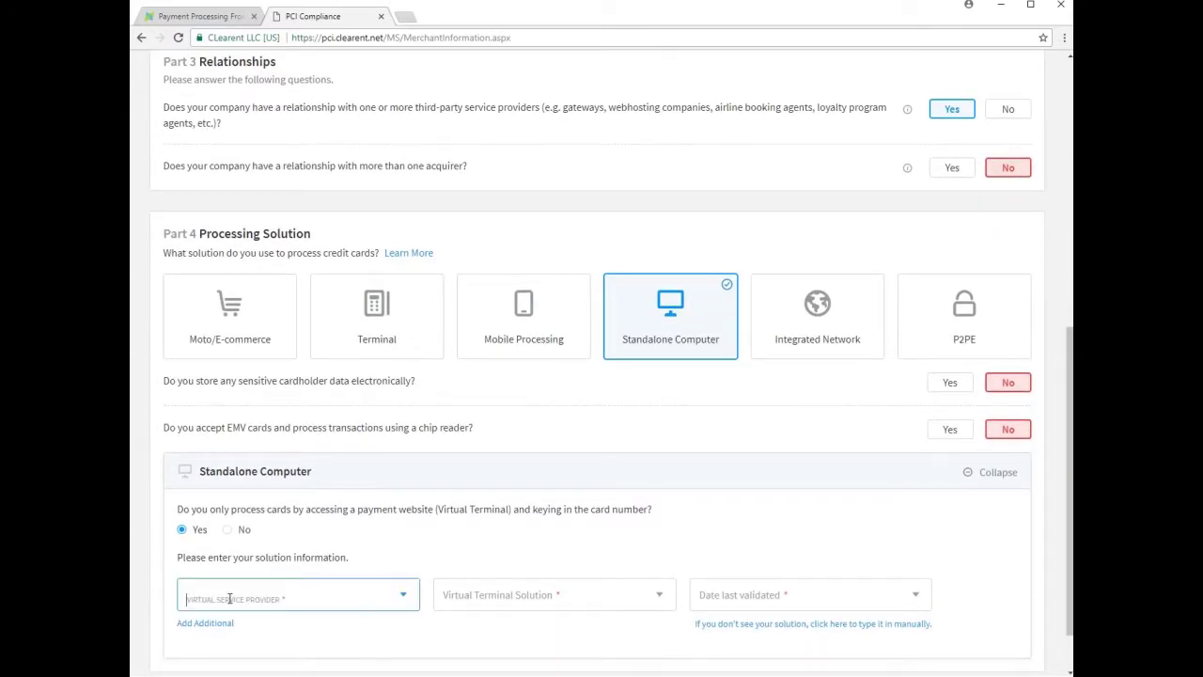
left_click(404, 599)
left_click(403, 599)
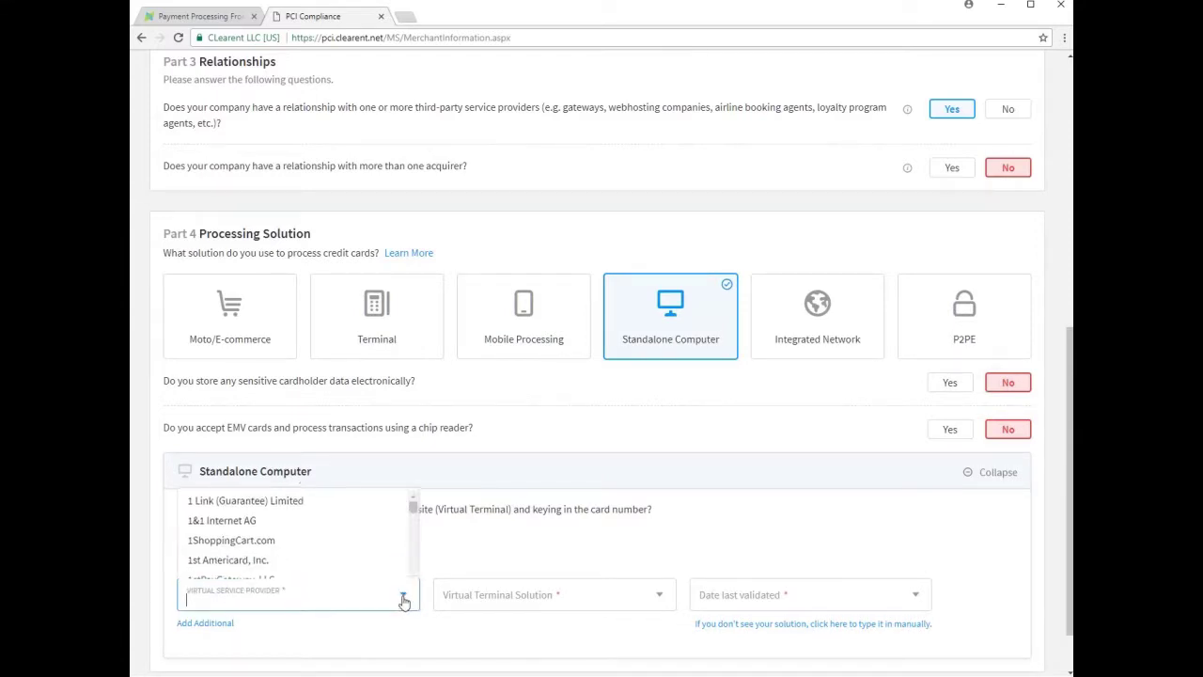
scroll(355, 496, "down", 2)
scroll(355, 497, "down", 2)
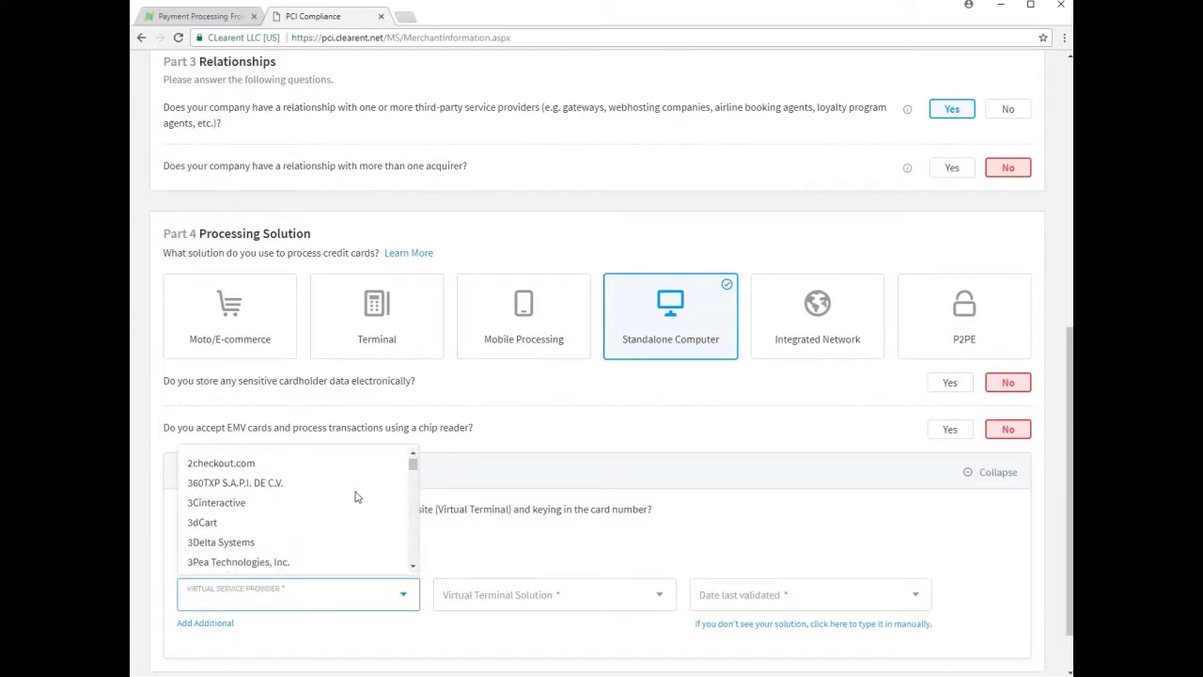
scroll(355, 498, "up", 4)
scroll(355, 499, "down", 4)
scroll(355, 498, "down", 5)
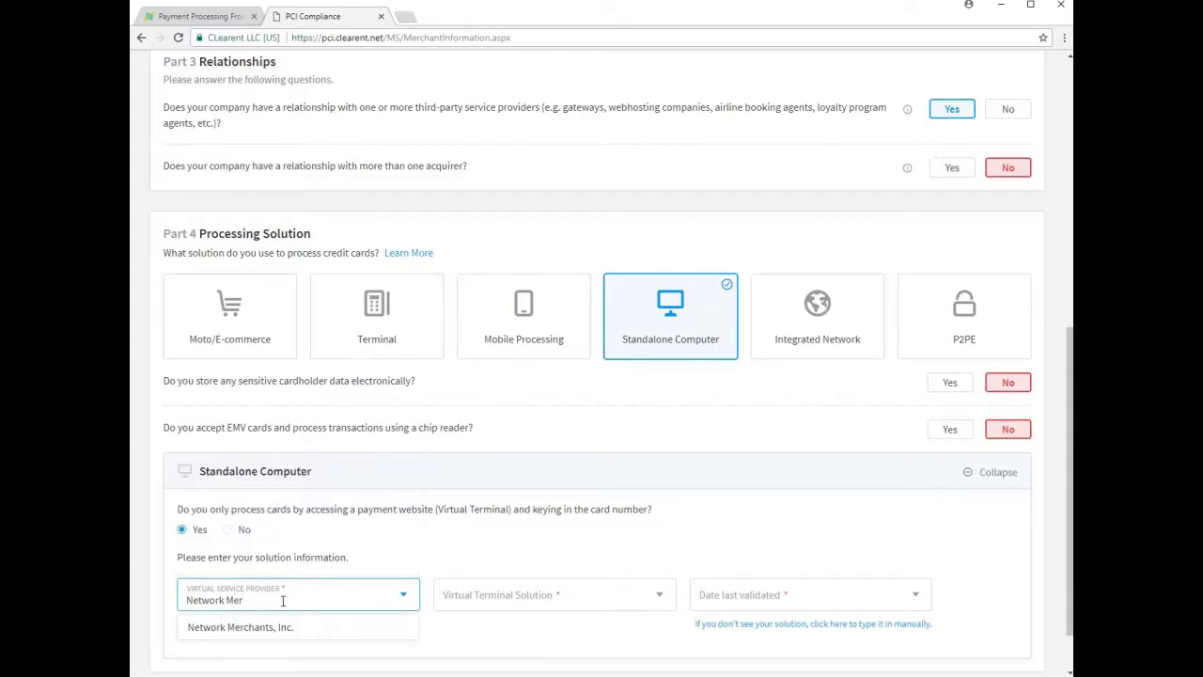
left_click(279, 628)
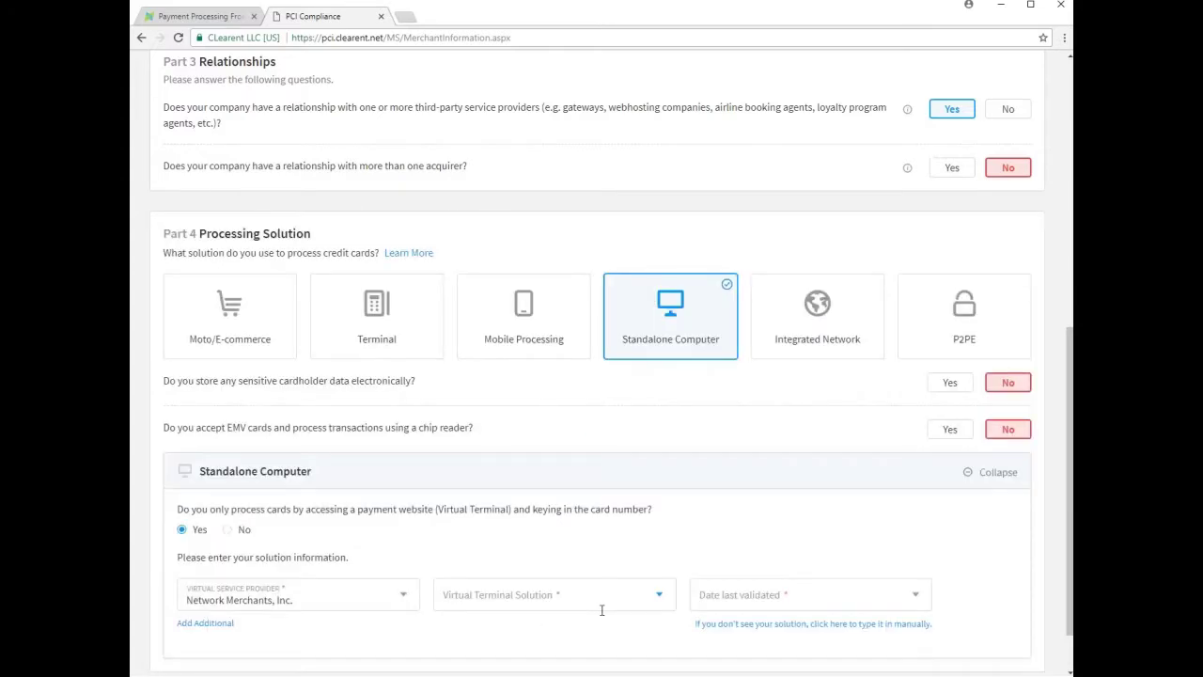
- Set the solution to Network Merchants, Inc. Virtual Terminal, last validated 3/31/2016
left_click(654, 594)
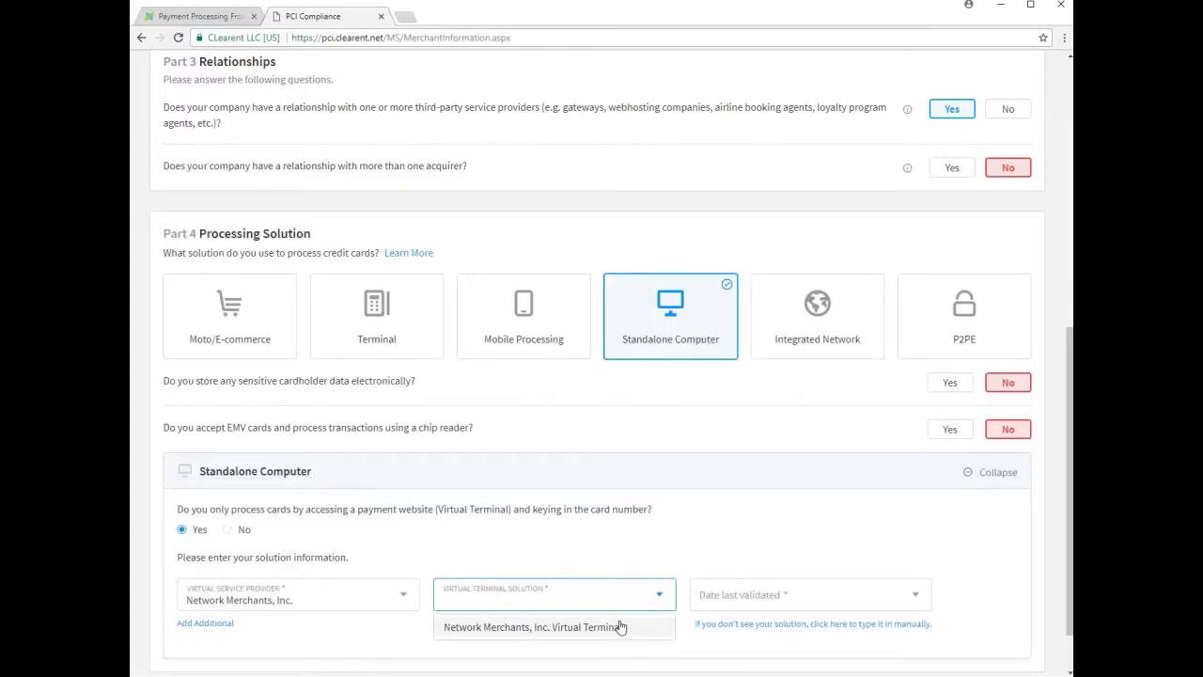
left_click(620, 629)
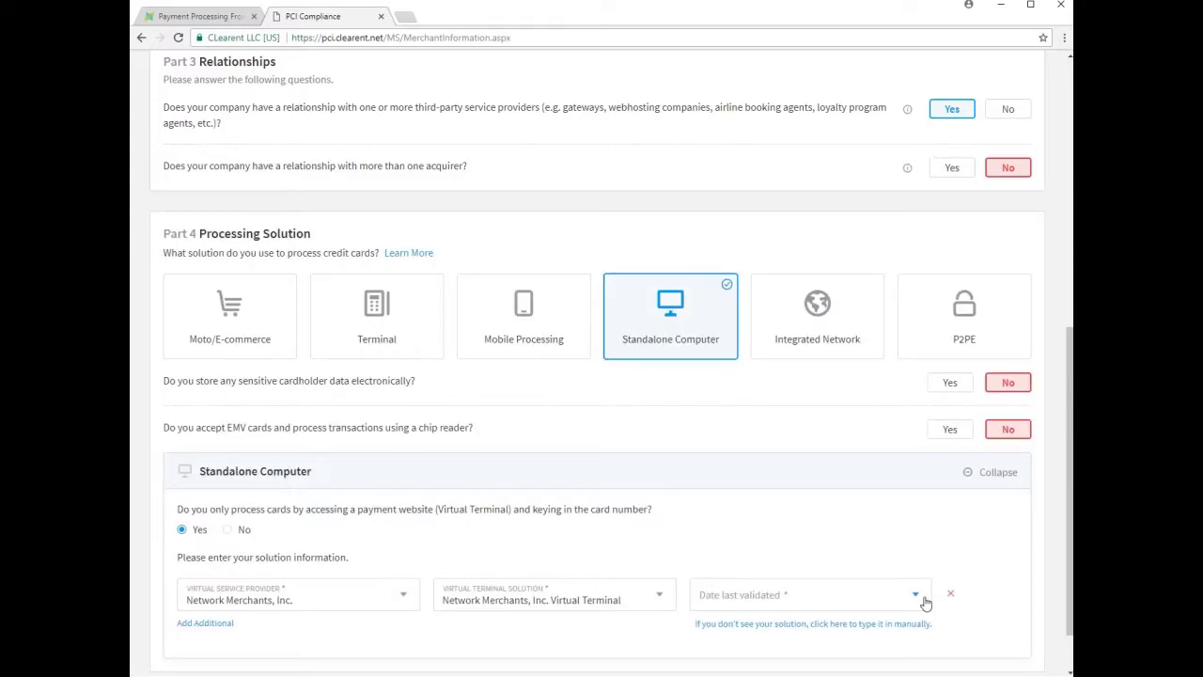
left_click(927, 602)
left_click(896, 625)
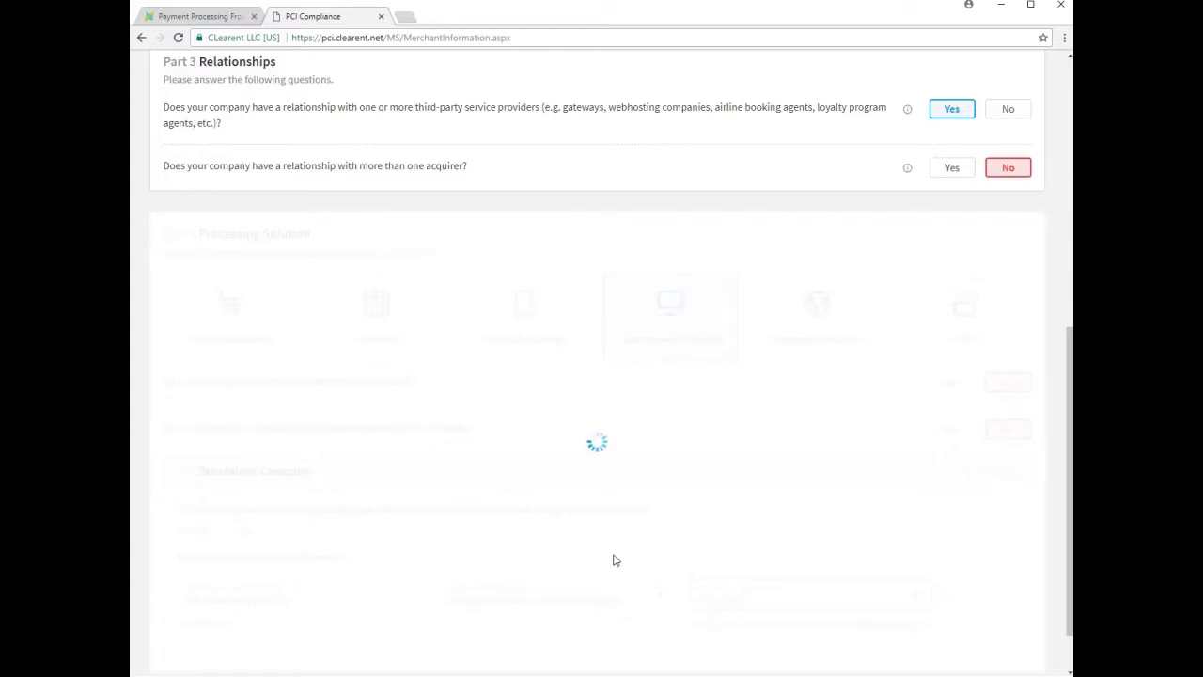
- Save the merchant information and agree to the eligibility statements for questionnaire C-VT
scroll(613, 561, "down", 1)
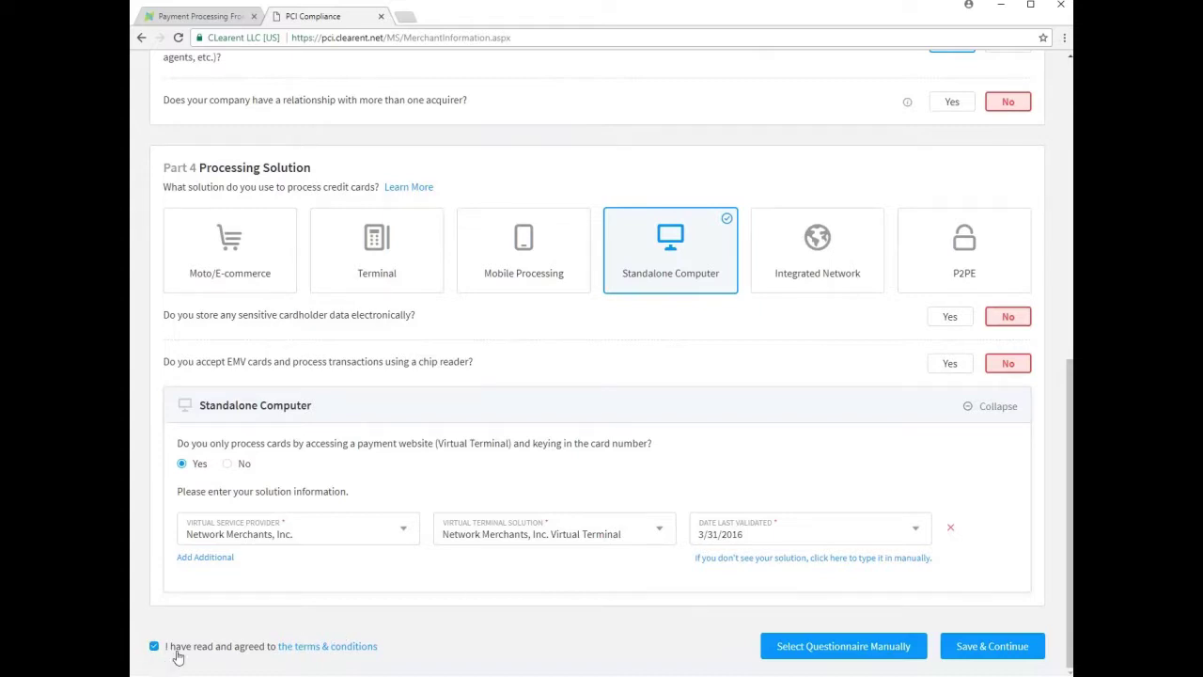
left_click(987, 651)
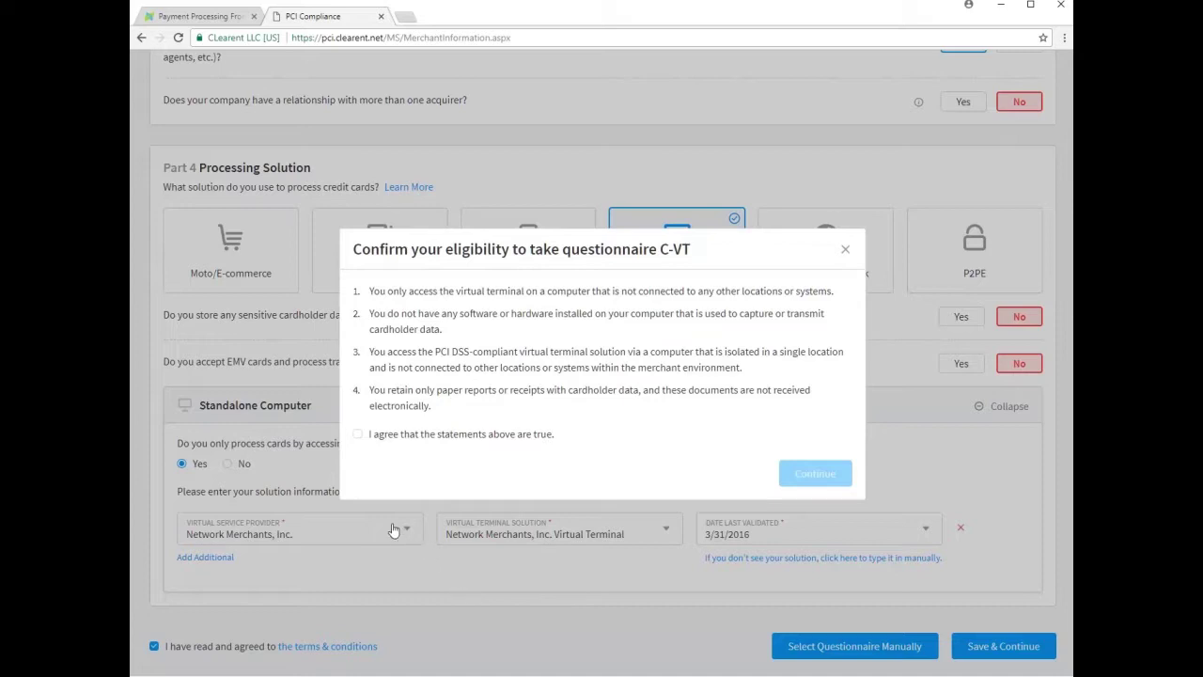
left_click(357, 434)
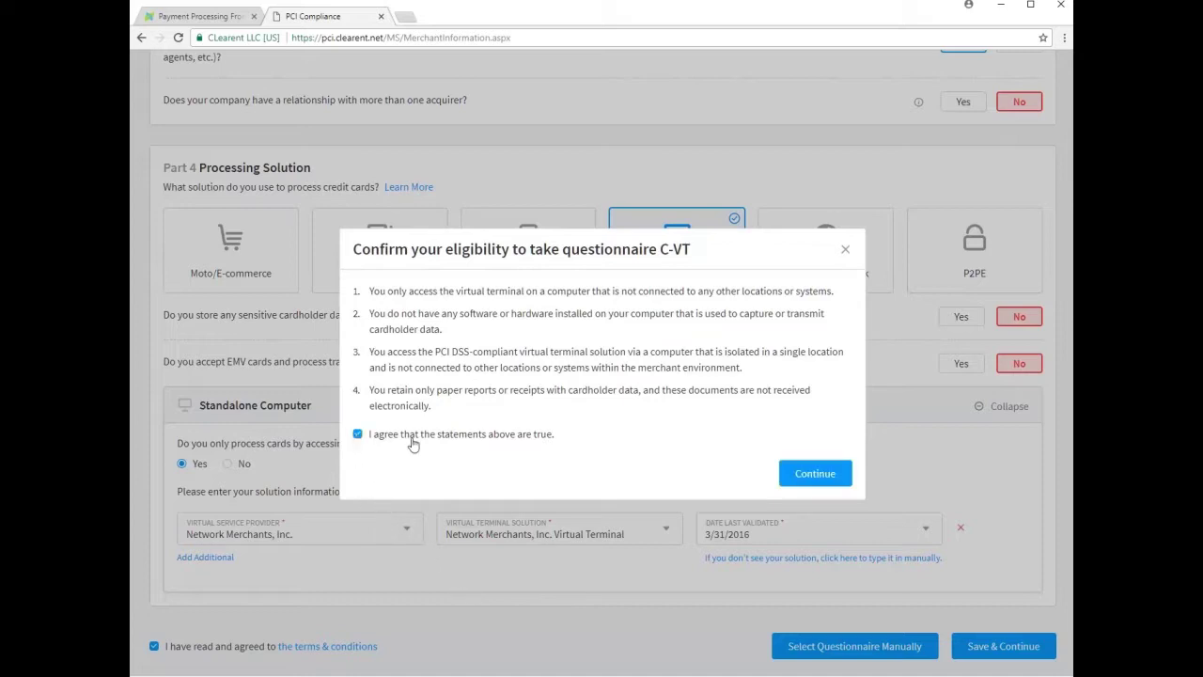
left_click(824, 476)
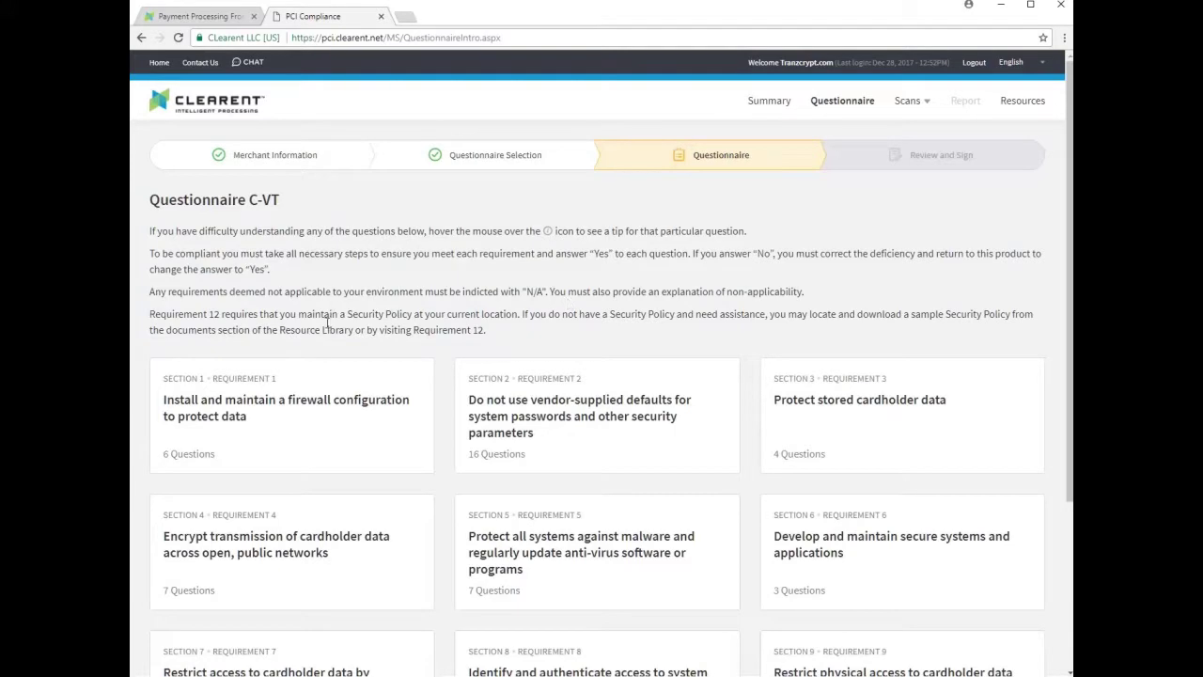
- Start questionnaire C-VT from the bottom of its overview page
scroll(333, 517, "down", 3)
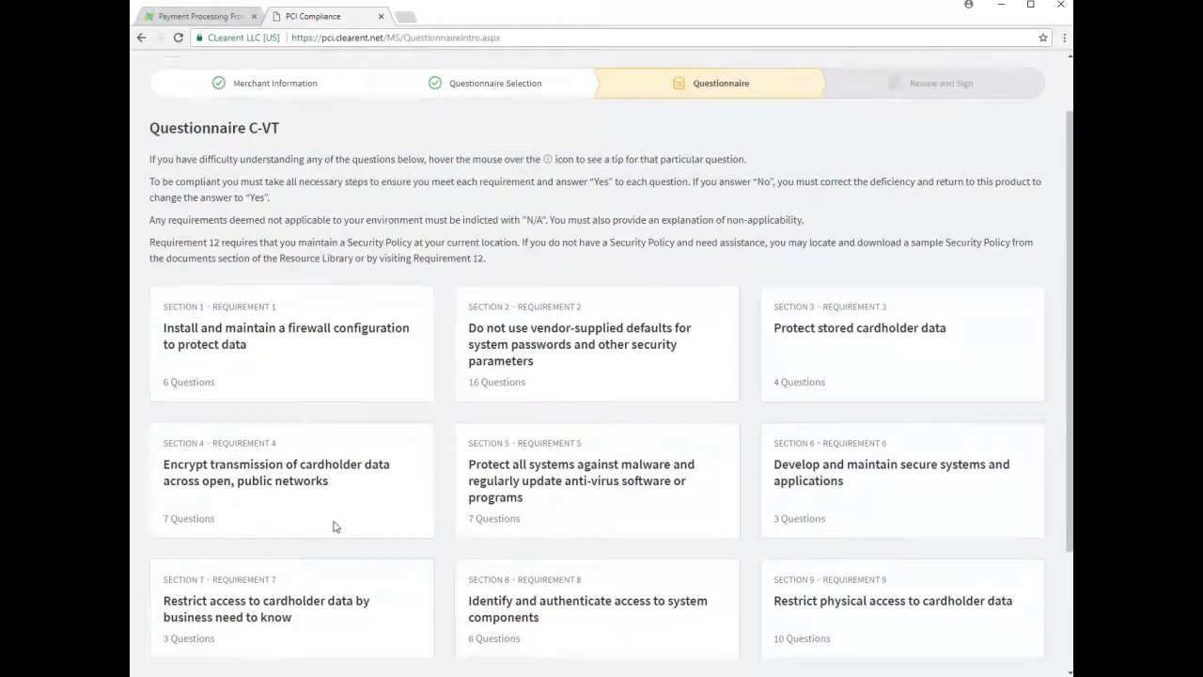
scroll(339, 519, "down", 1)
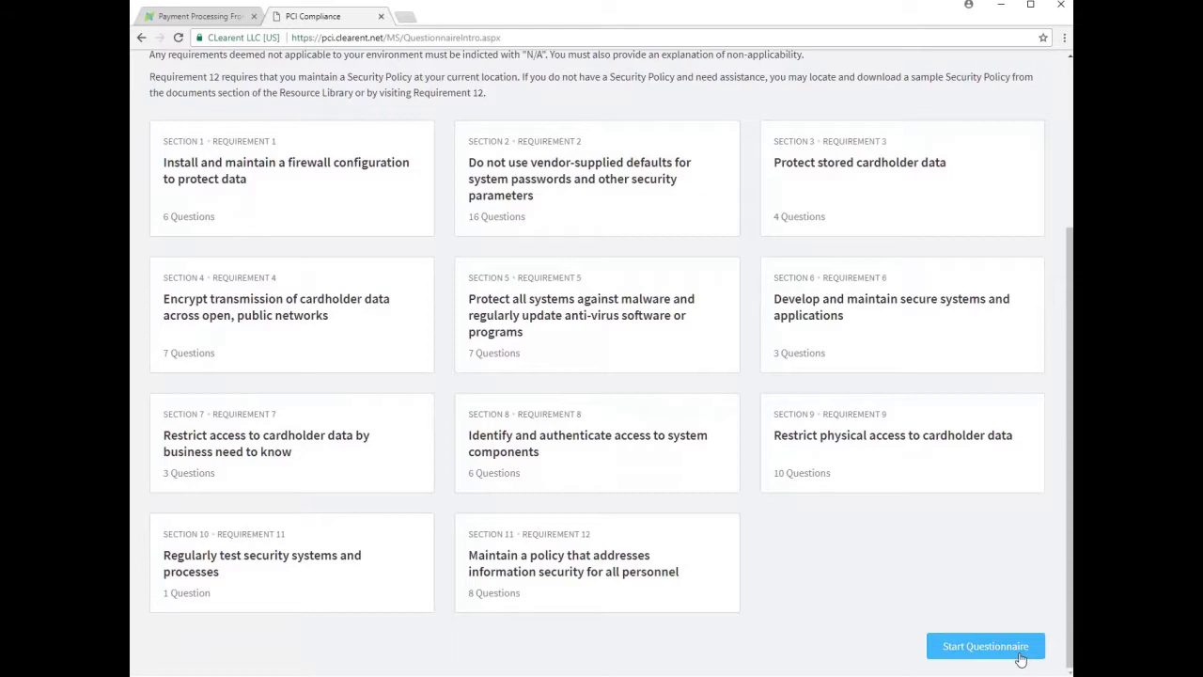
left_click(1019, 656)
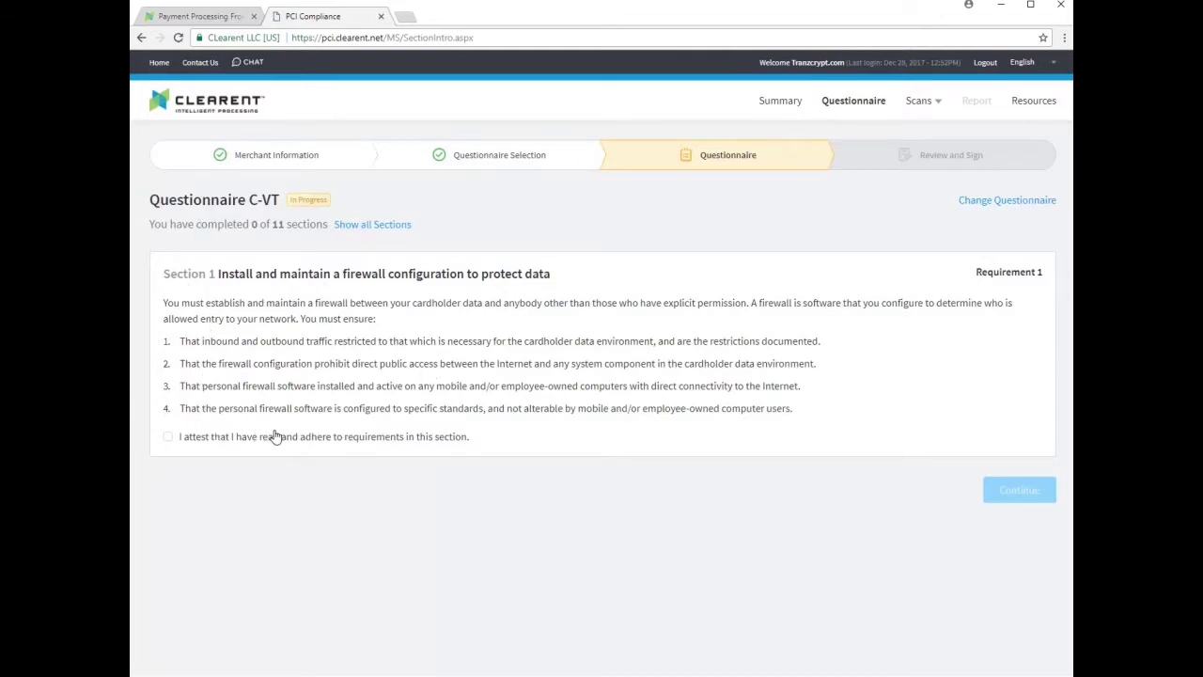
- Attest to Sections 1 through 11 and, with all passing, proceed to Review and Sign
left_click(168, 436)
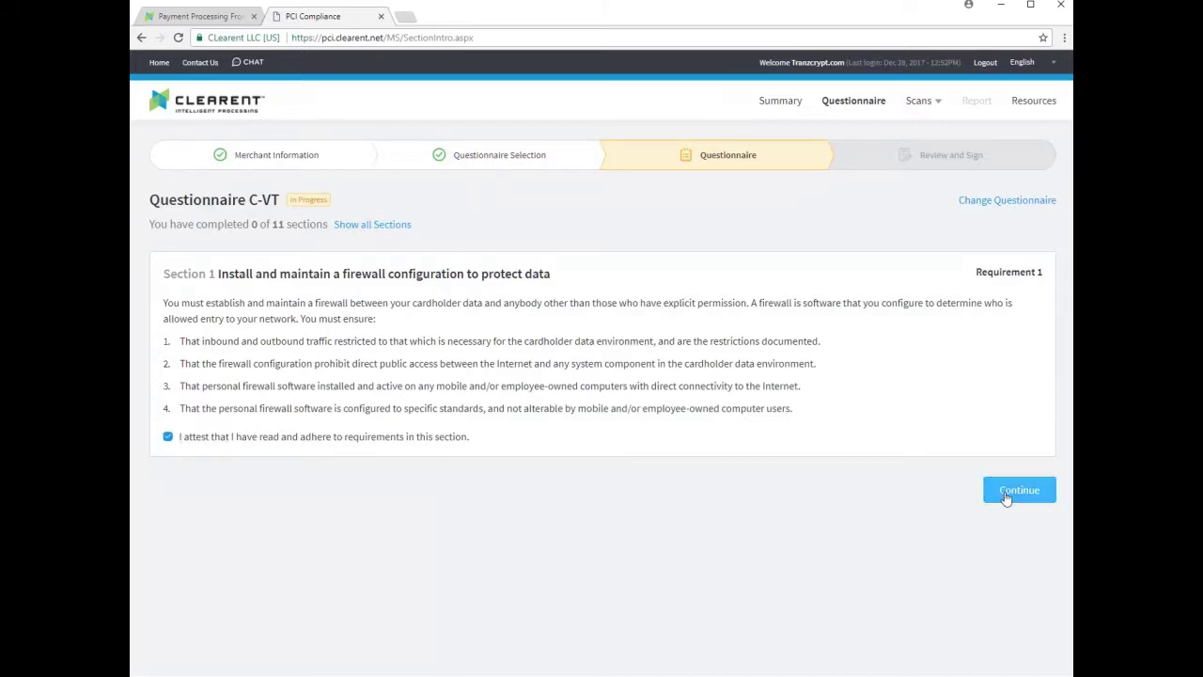
left_click(1006, 497)
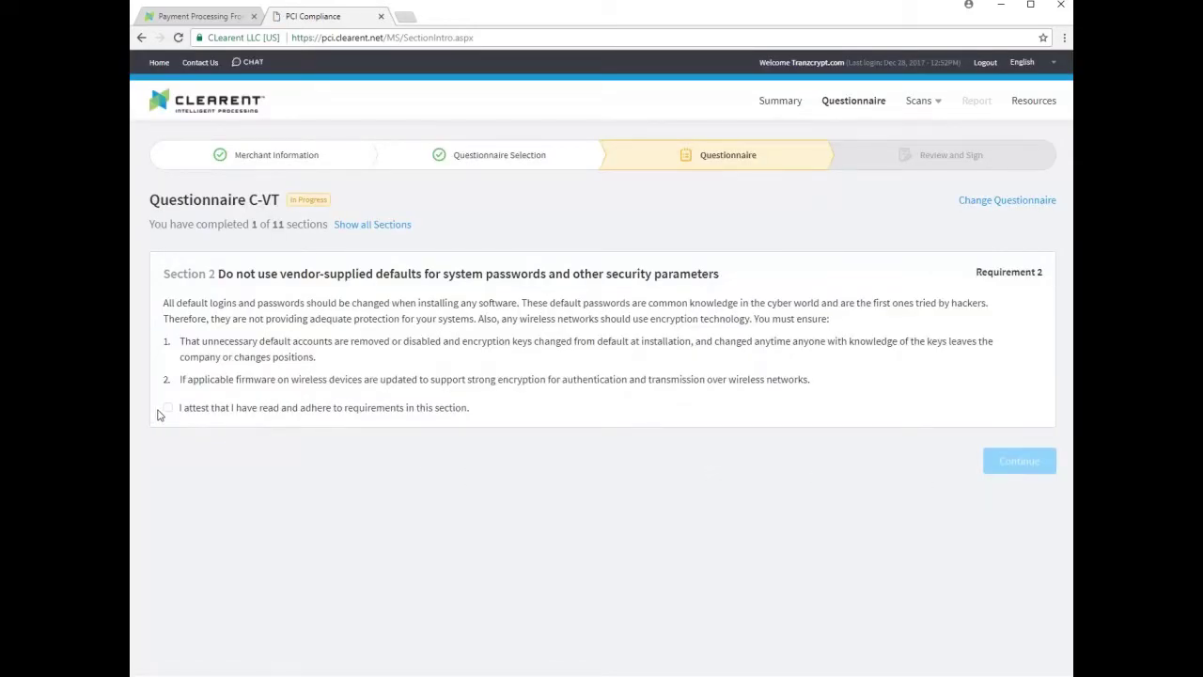
left_click(167, 408)
left_click(1006, 474)
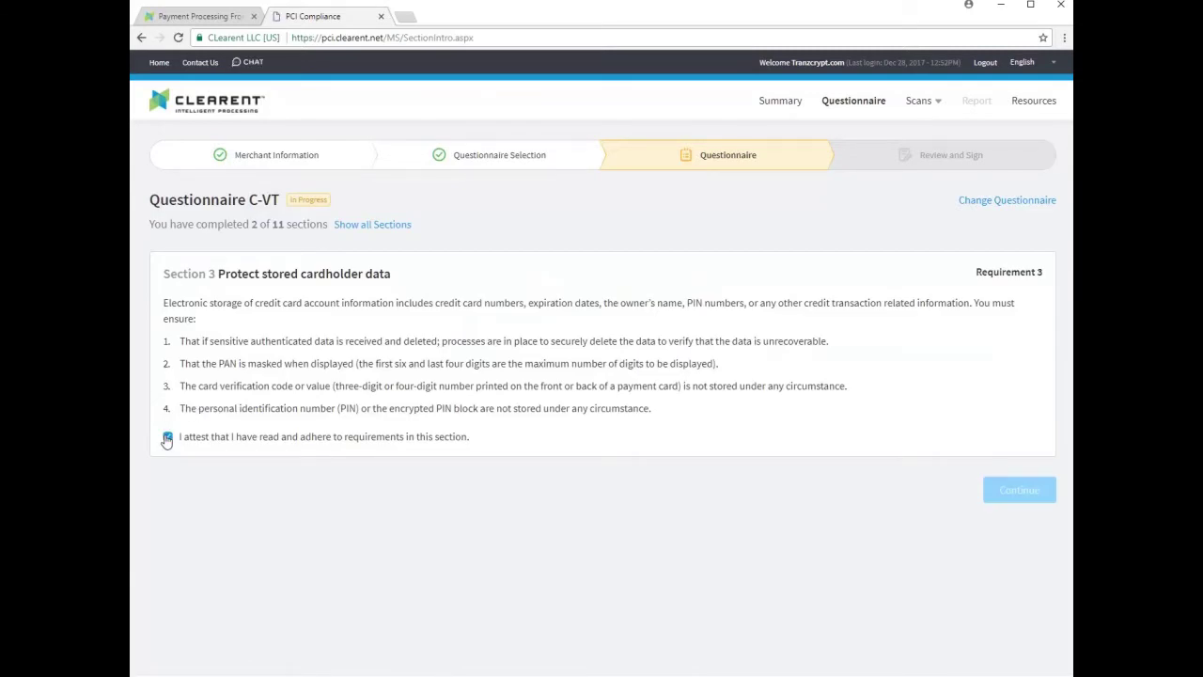
left_click(1004, 489)
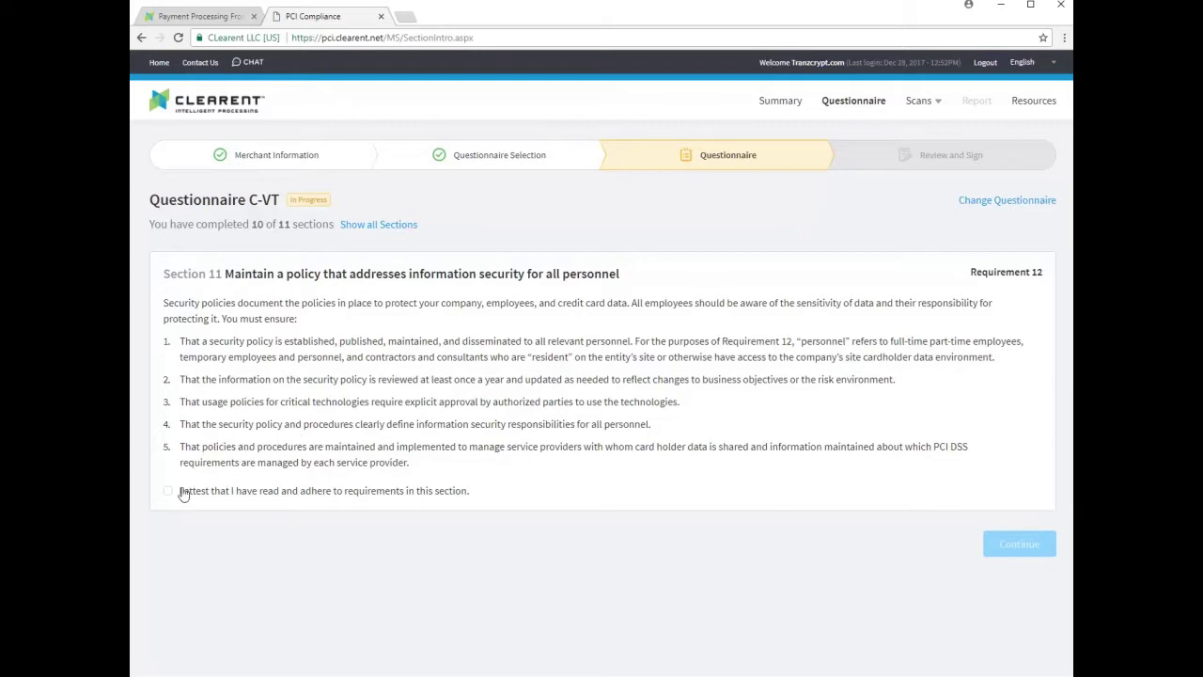
left_click(168, 492)
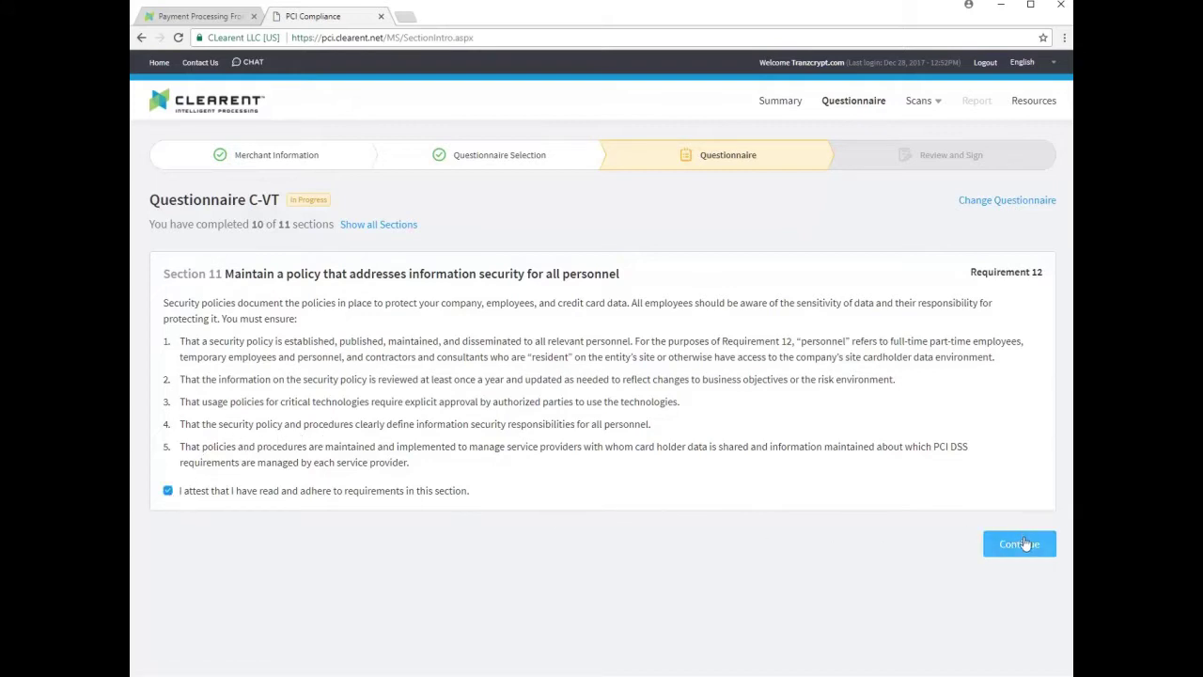
left_click(1025, 544)
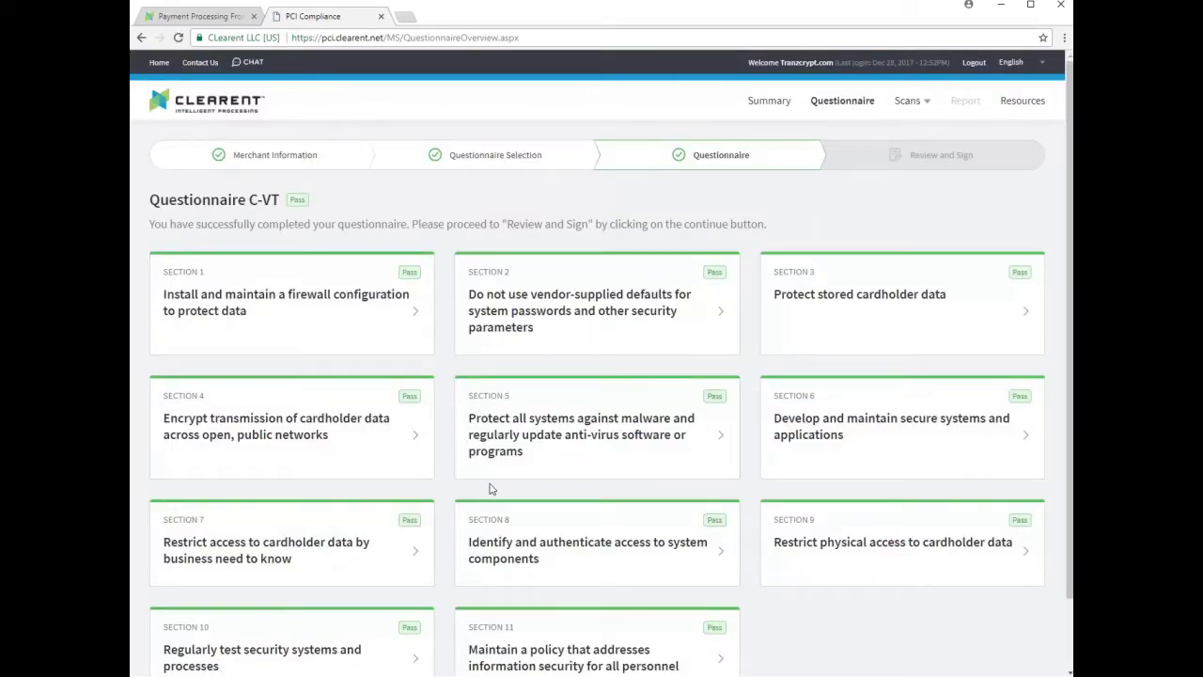
scroll(492, 486, "down", 2)
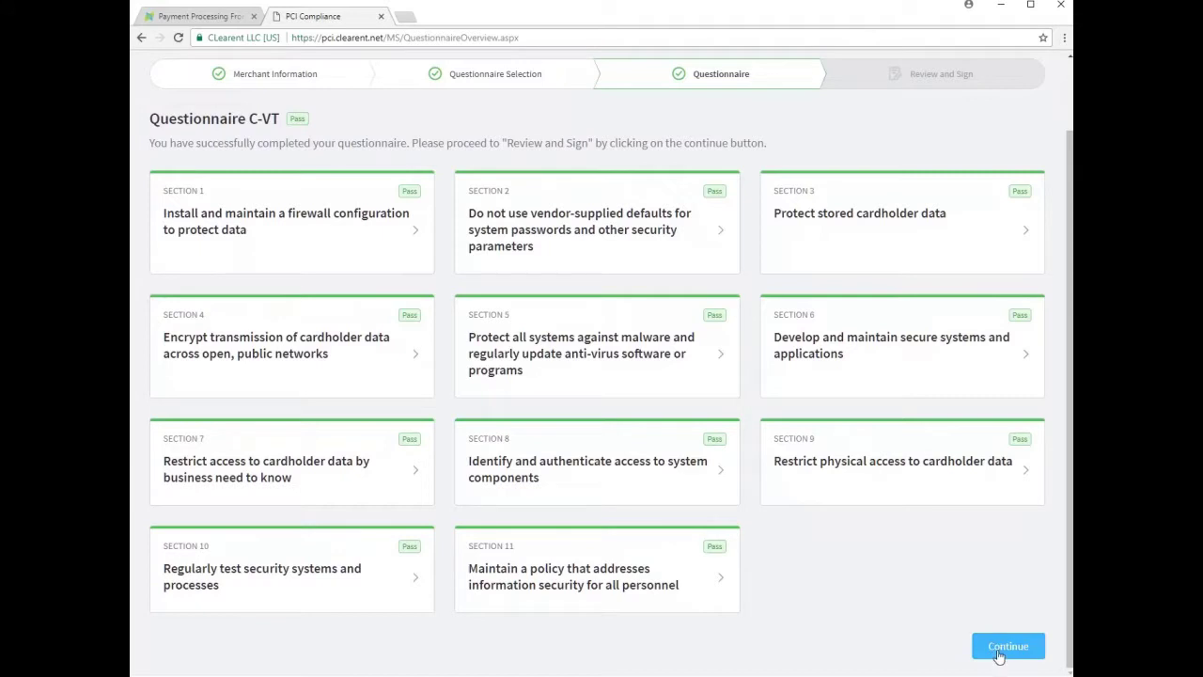
left_click(998, 651)
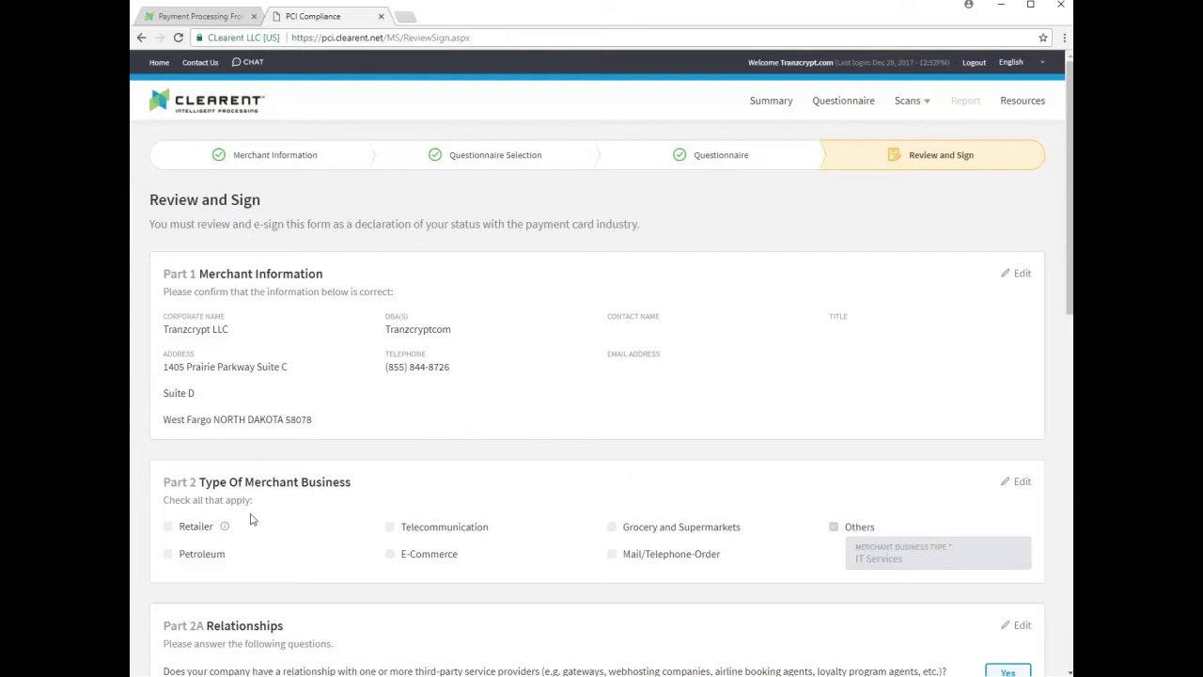
- Fill in the executive officer's name, title and last 4 tax ID digits in Part 3B, then submit
scroll(250, 519, "down", 3)
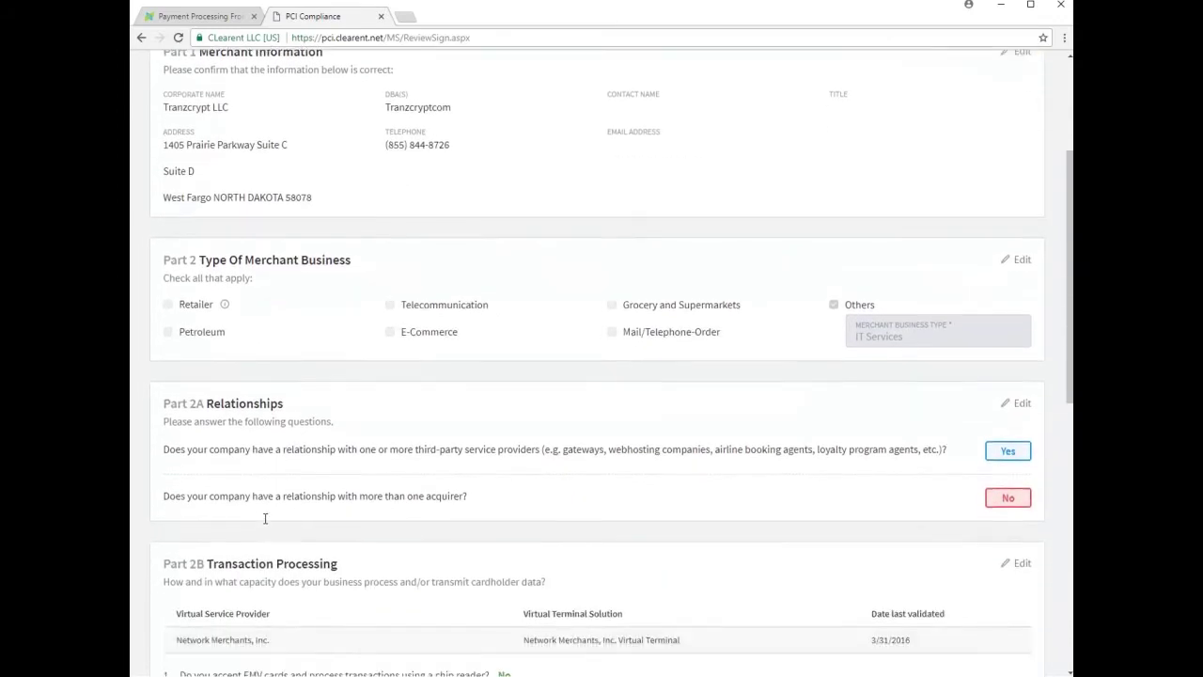
scroll(265, 518, "down", 5)
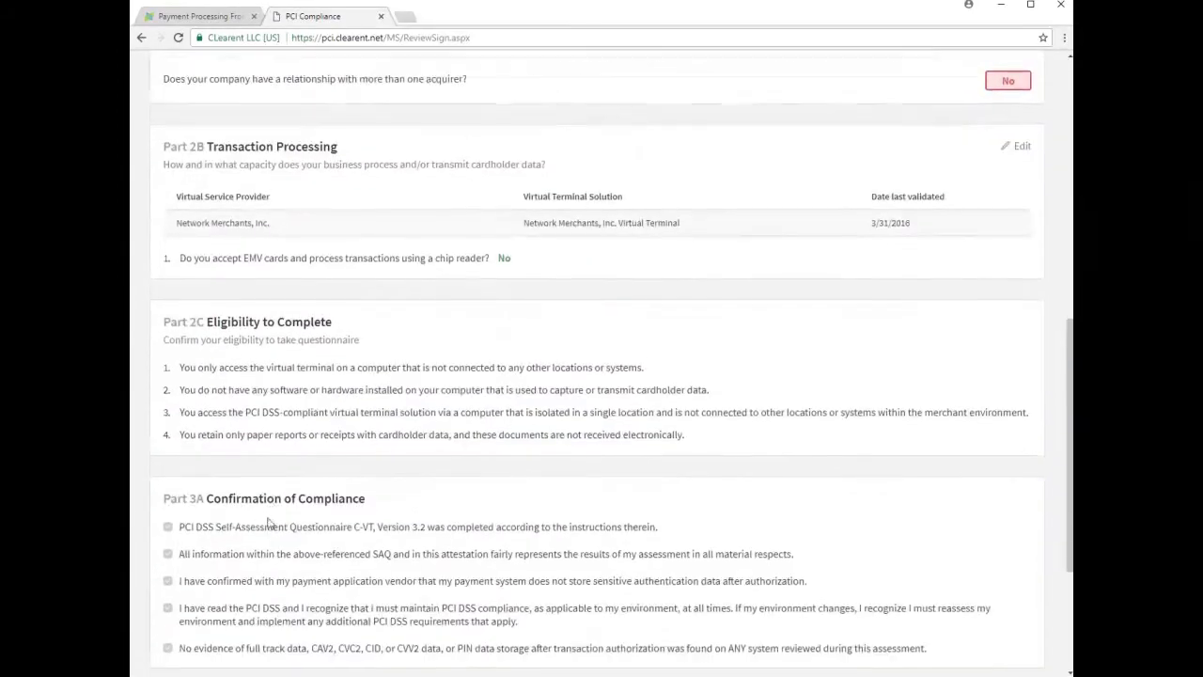
scroll(268, 523, "down", 3)
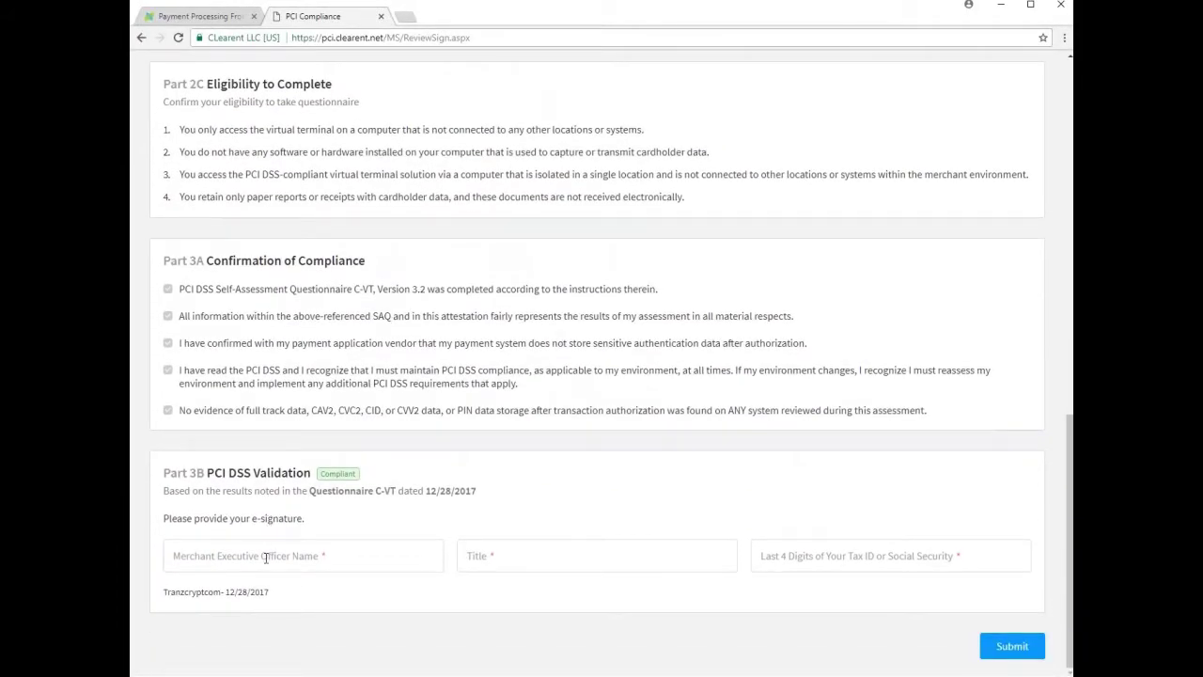
left_click(266, 557)
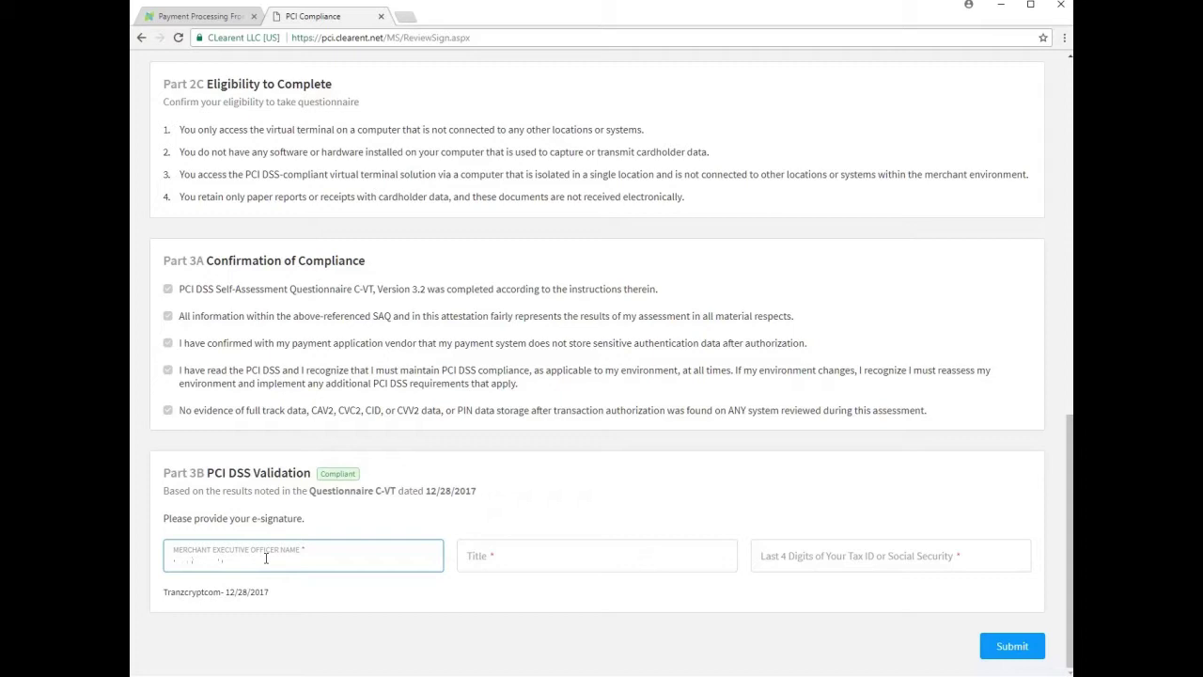
key("Tab")
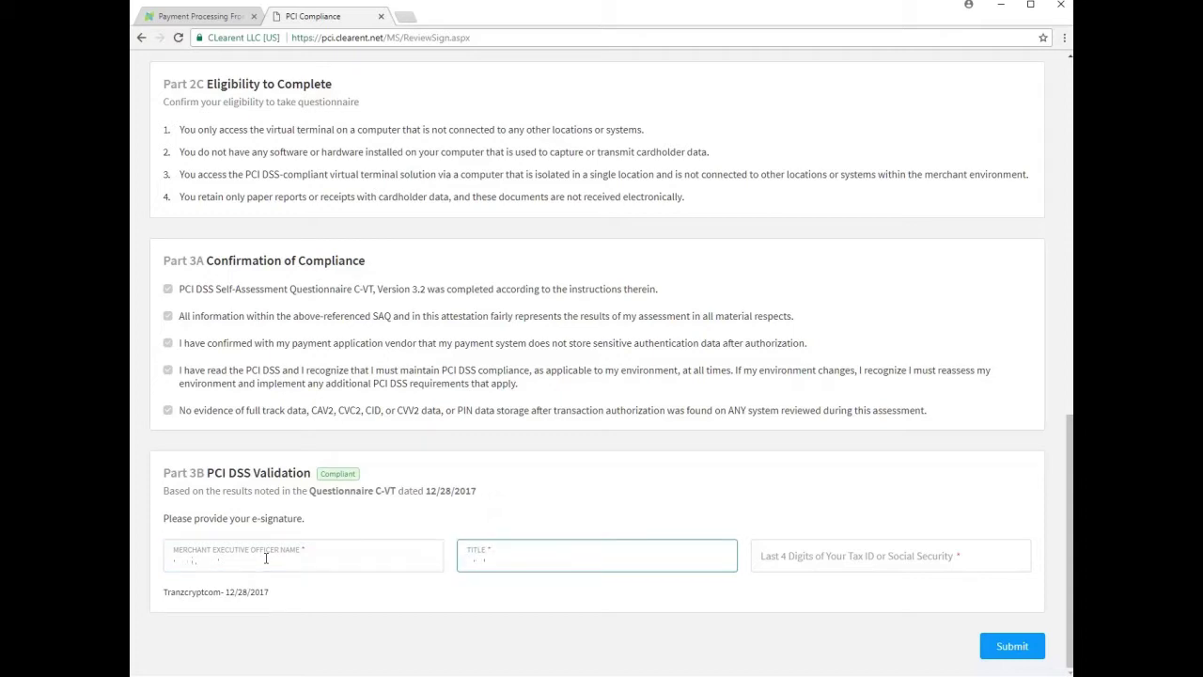
key("Tab")
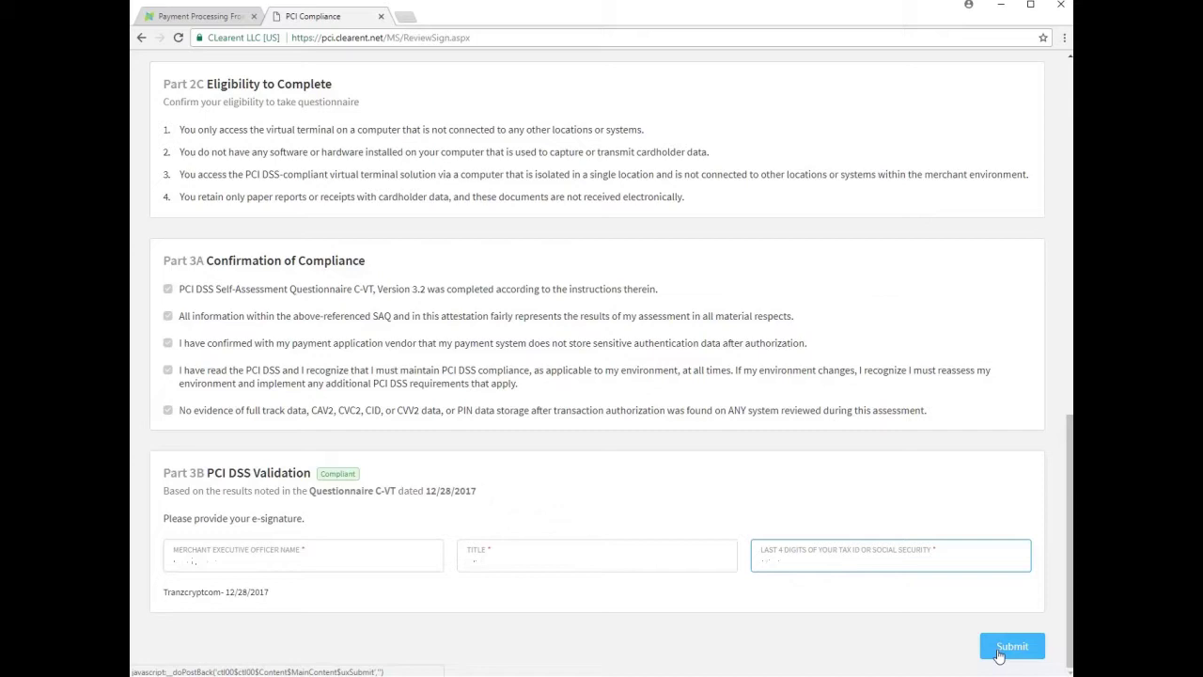
left_click(999, 655)
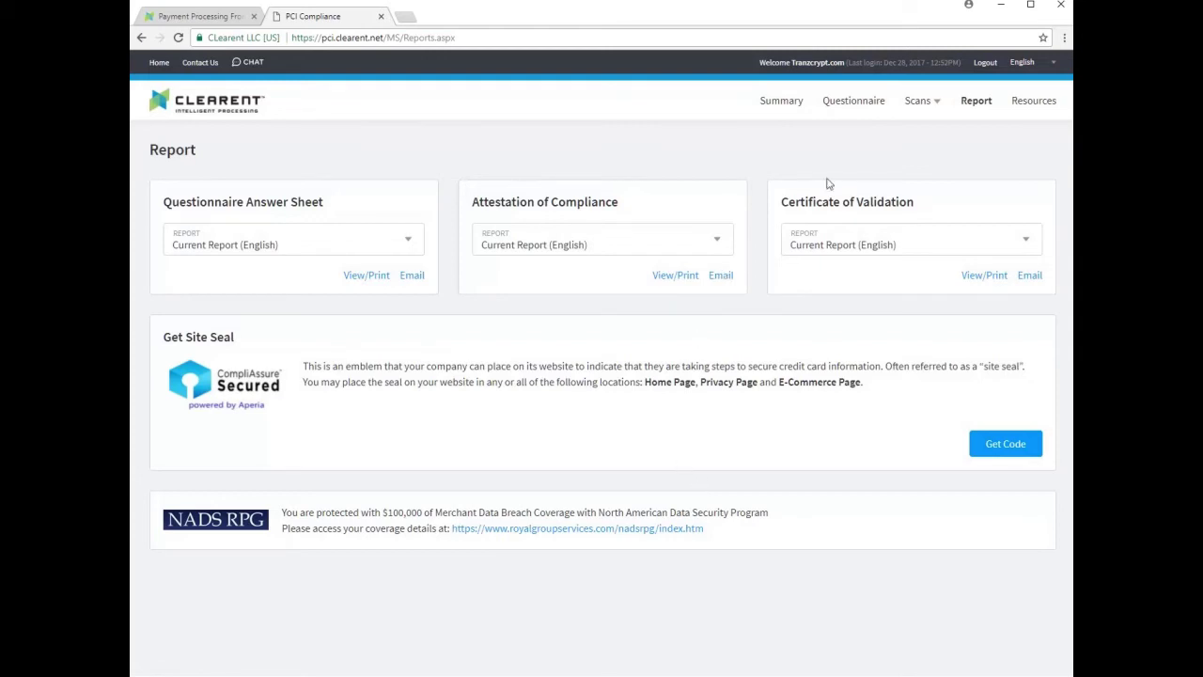
- Log out of the DataGuardian portal once the Report page with the answer sheet, attestation and certificate has loaded
left_click(985, 62)
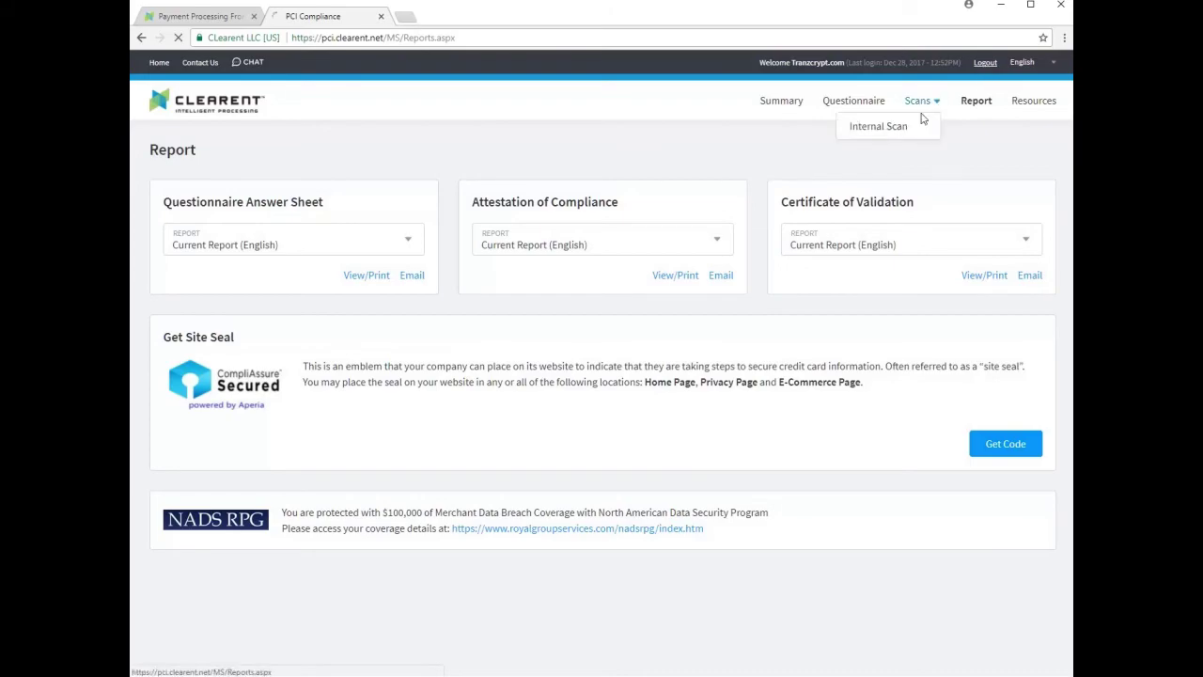